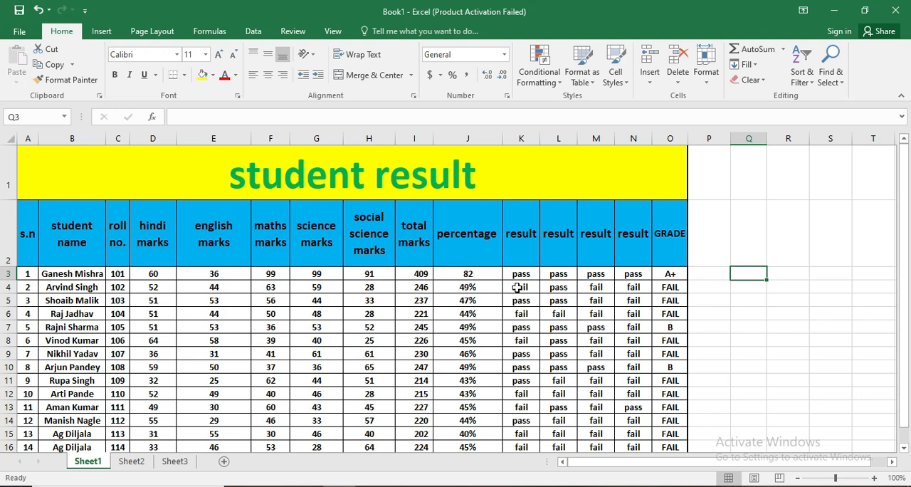
- Open a second window of the student result workbook and arrange the windows as Tiled
left_click(333, 31)
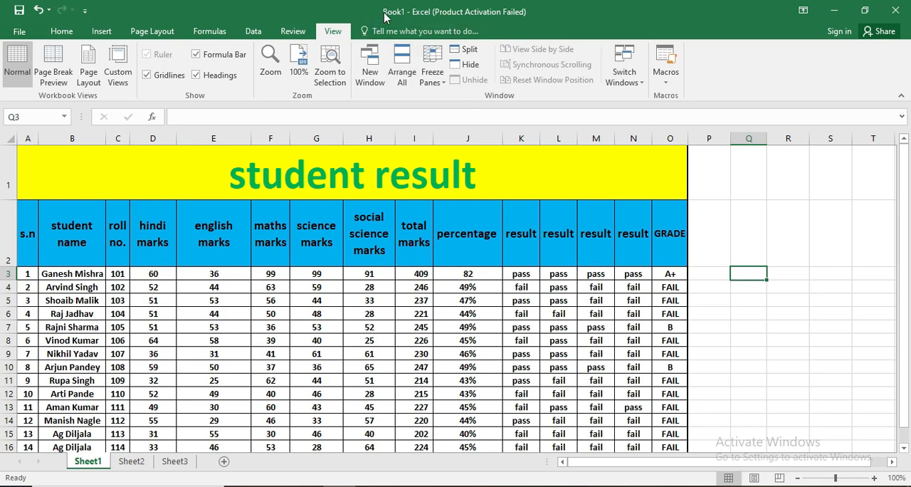
left_click(372, 71)
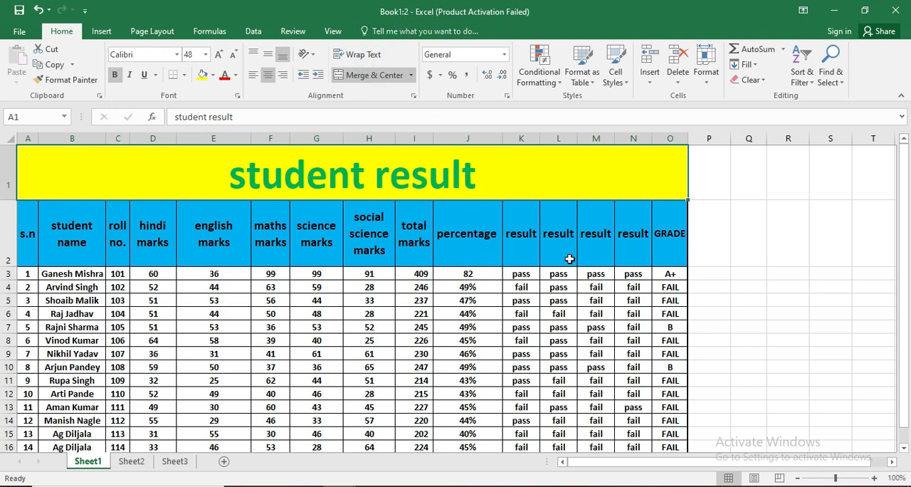
left_click(333, 31)
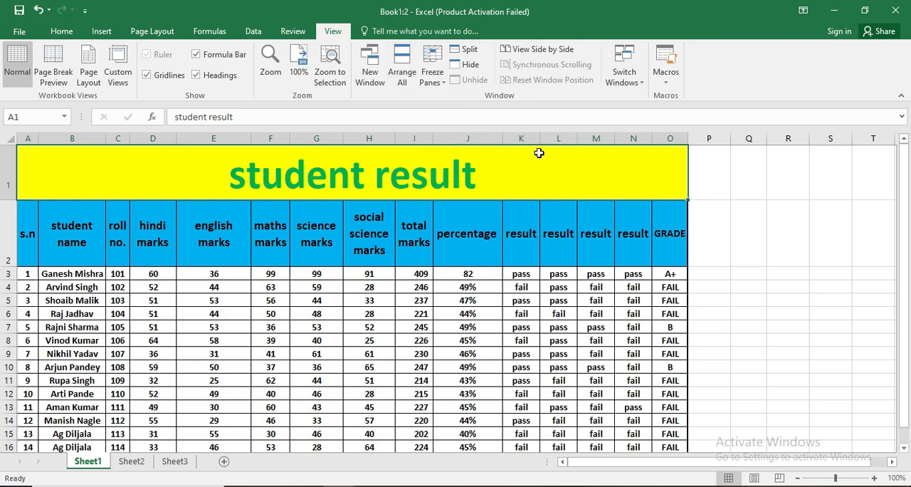
left_click(400, 84)
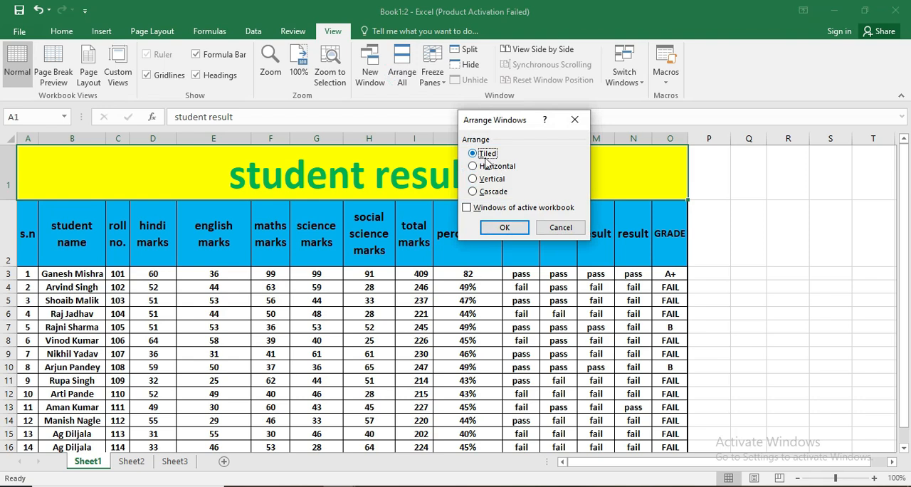
left_click(504, 229)
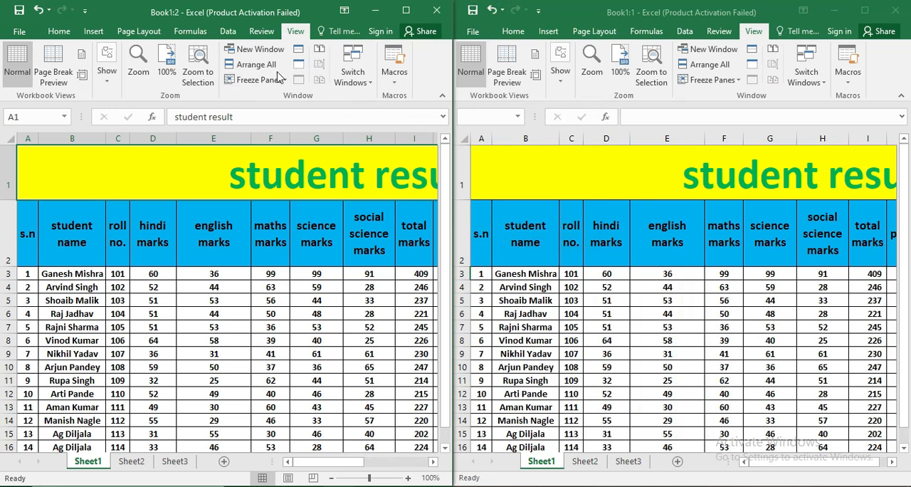
- Arrange the two workbook windows as Horizontal
left_click(252, 64)
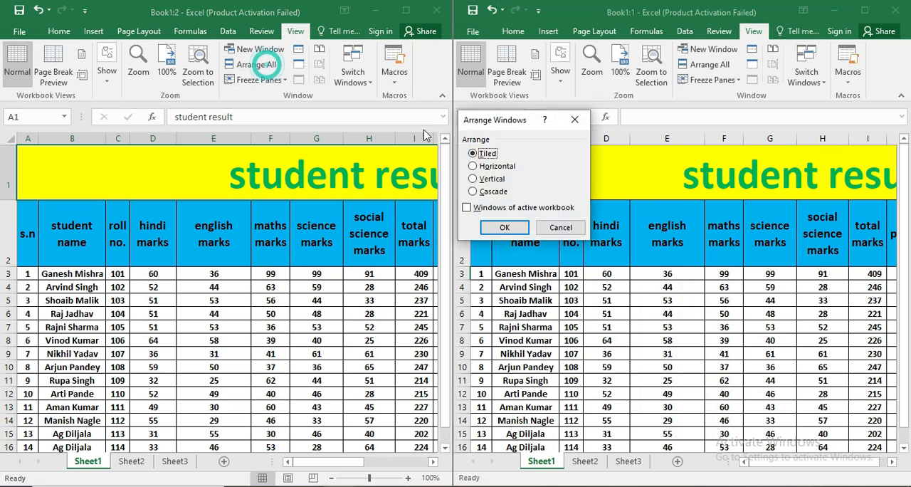
left_click(475, 166)
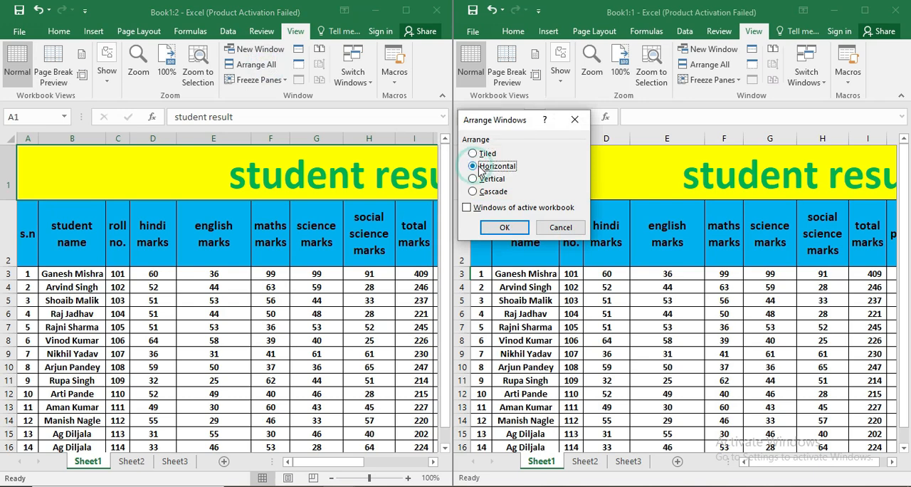
left_click(513, 229)
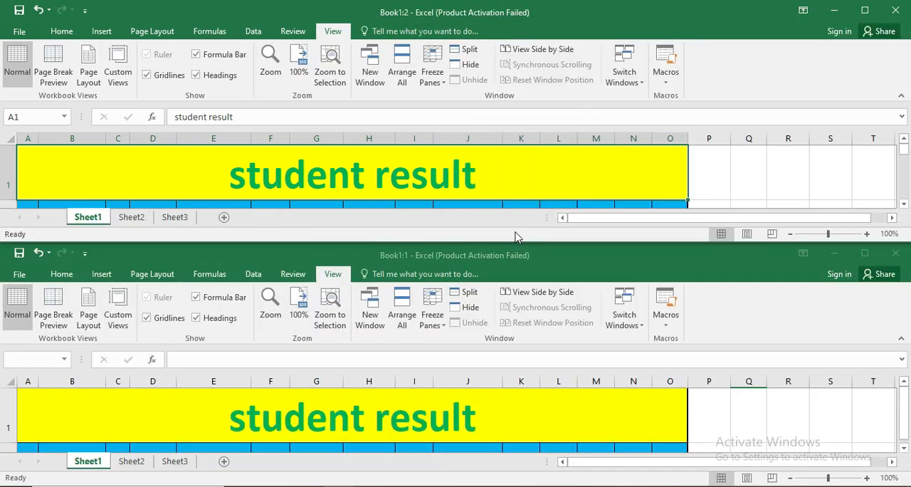
- Arrange the two workbook windows as Vertical and widen the Book1:2 window to the full screen width
left_click(402, 71)
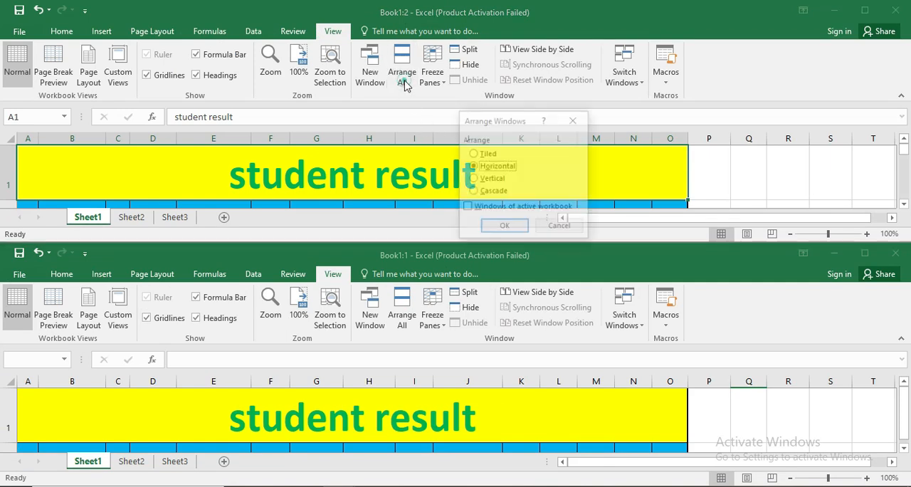
left_click(473, 179)
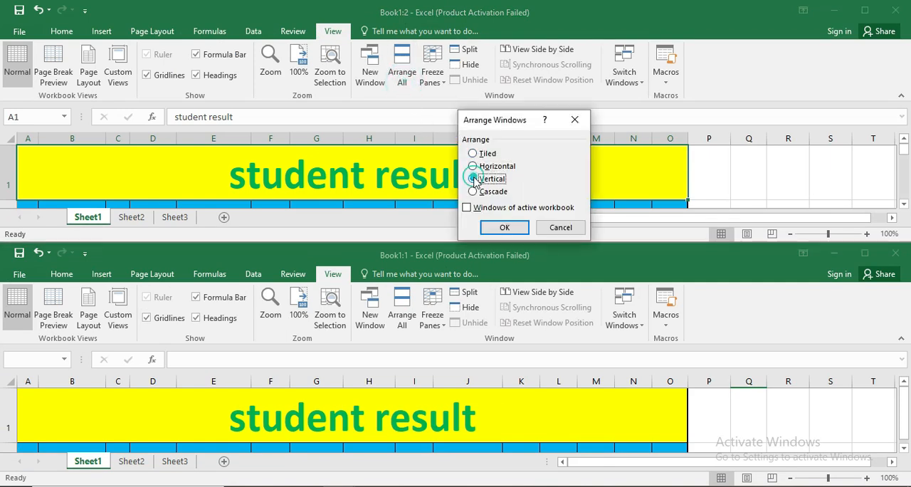
left_click(504, 227)
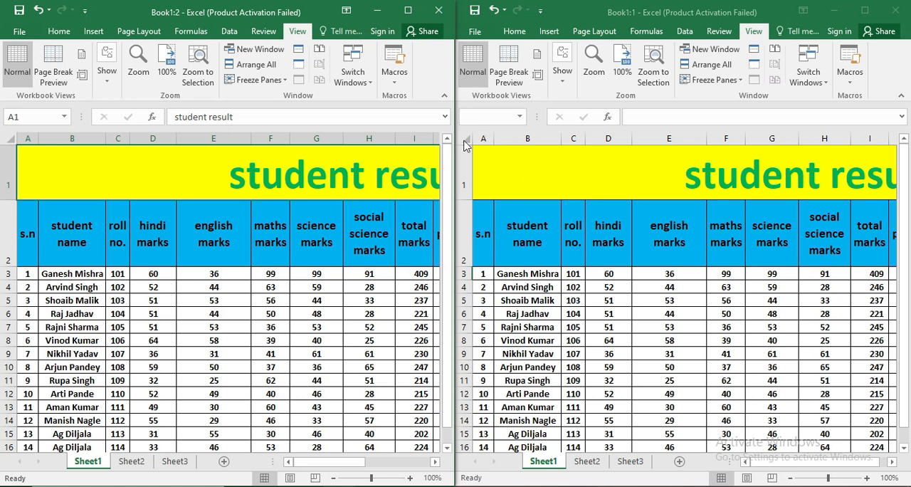
left_click_drag(457, 146, 908, 196)
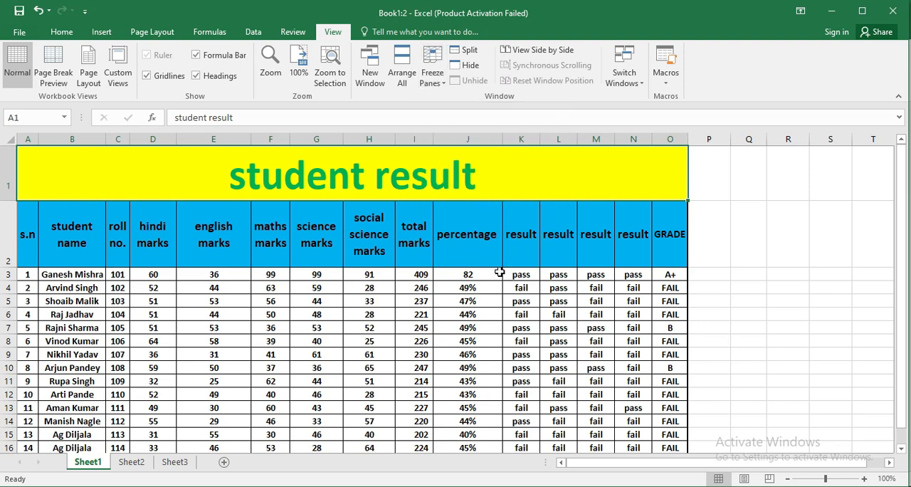
- Delete the "student result" title row from Sheet1 and select cell O8
right_click(15, 177)
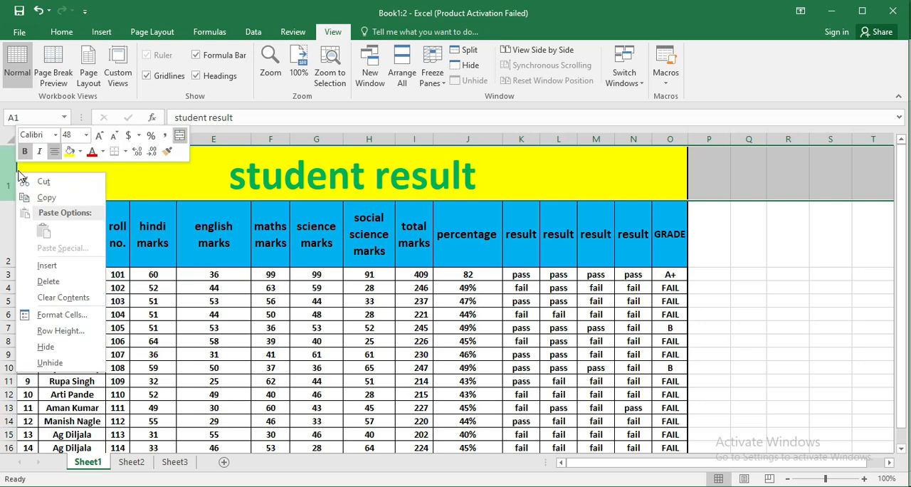
right_click(10, 177)
left_click(43, 282)
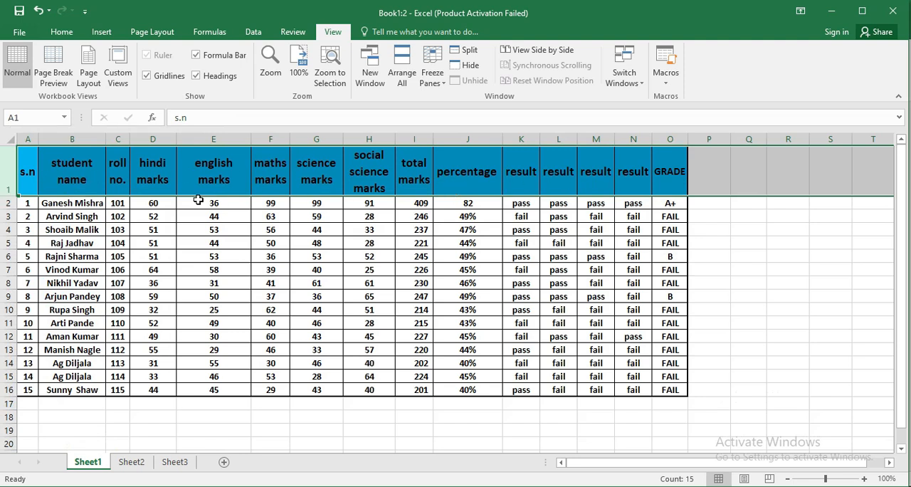
left_click(678, 280)
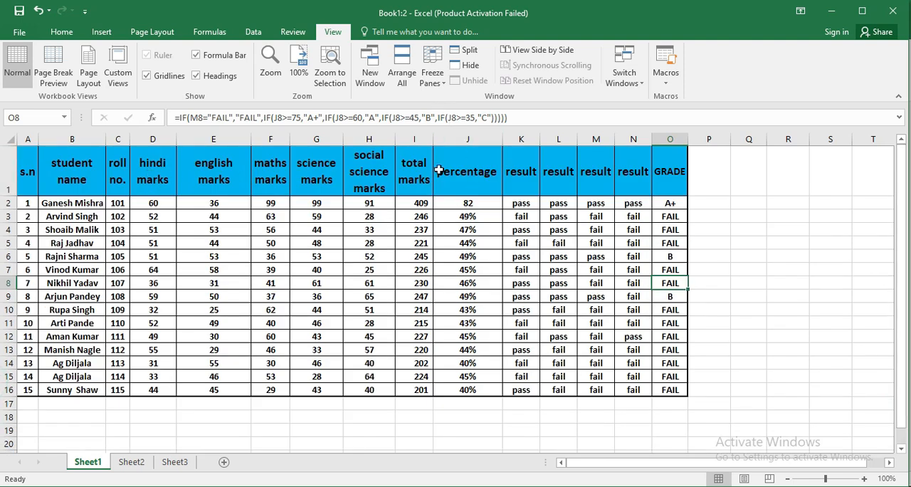
- Freeze the top row of Sheet1, test it by scrolling down and back up, and unfreeze the panes
left_click(432, 75)
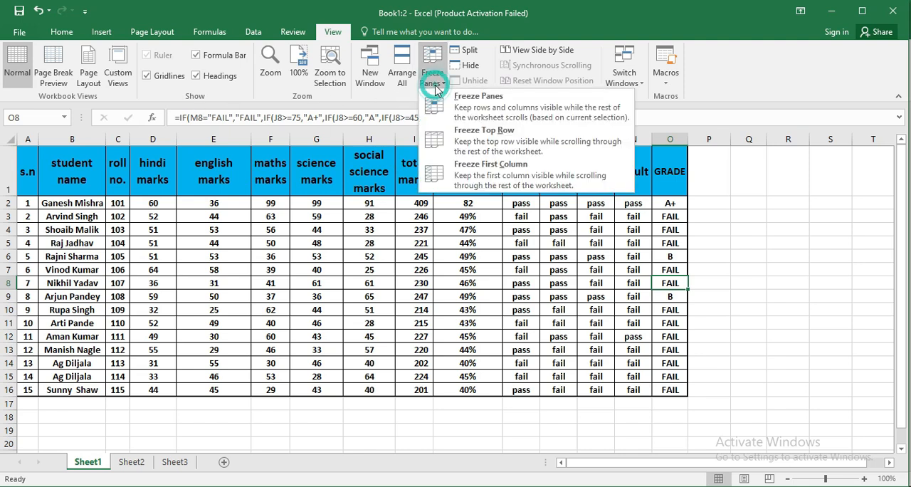
left_click(483, 143)
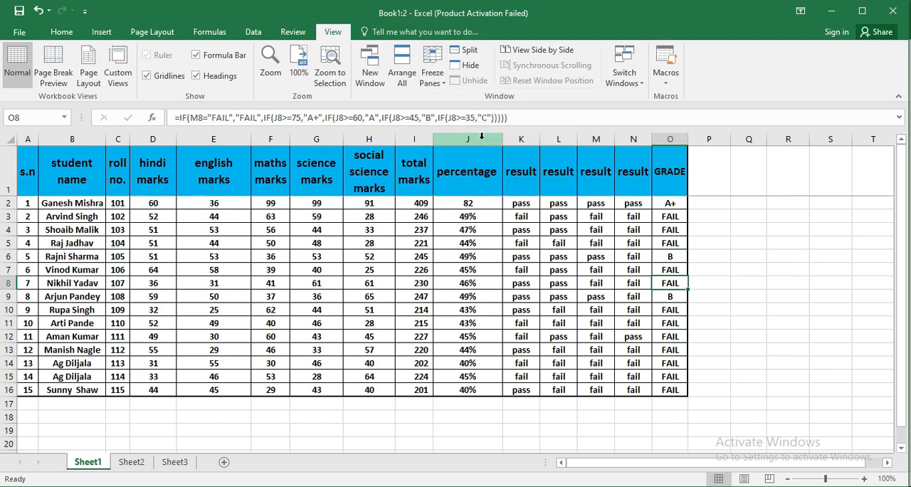
left_click(901, 448)
left_click(901, 448)
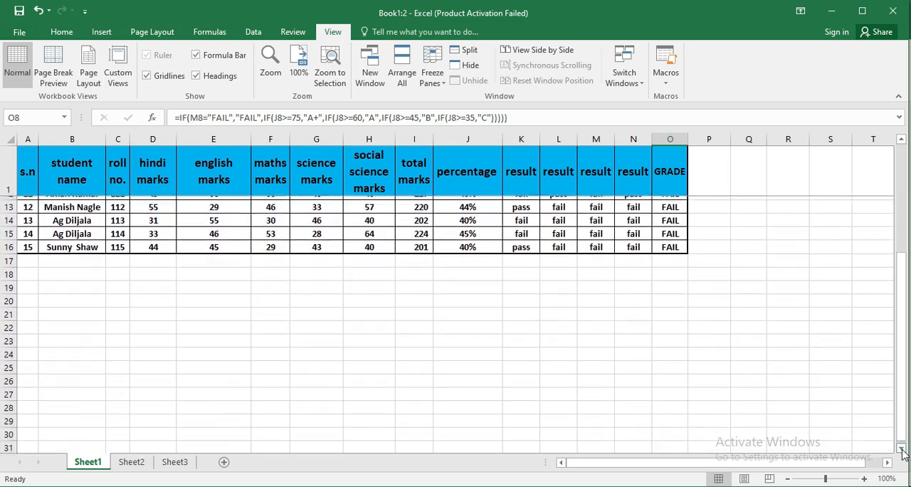
left_click(901, 138)
left_click(901, 140)
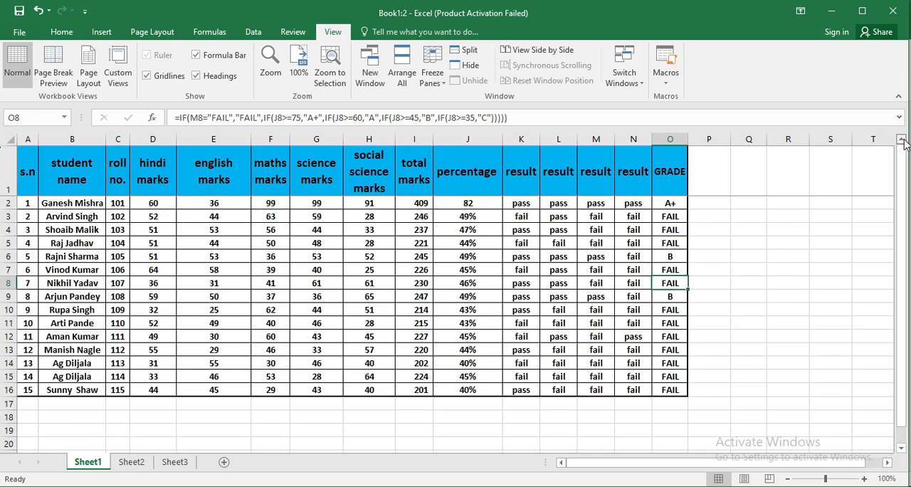
left_click(435, 78)
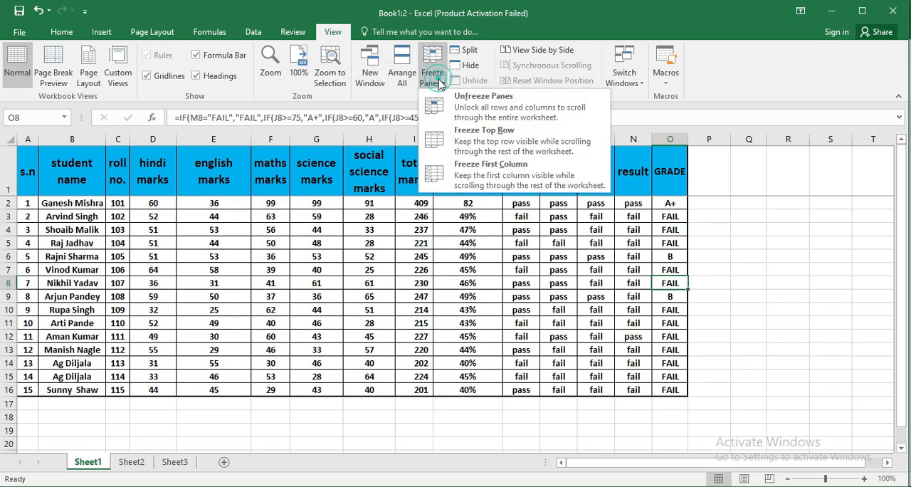
left_click(481, 116)
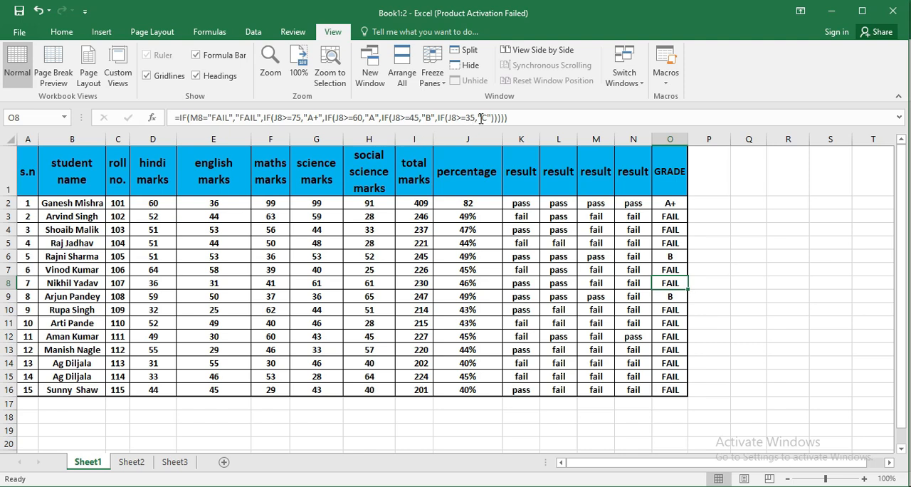
- Freeze the first column of Sheet1, test it by scrolling sideways, and unfreeze the panes
left_click(436, 84)
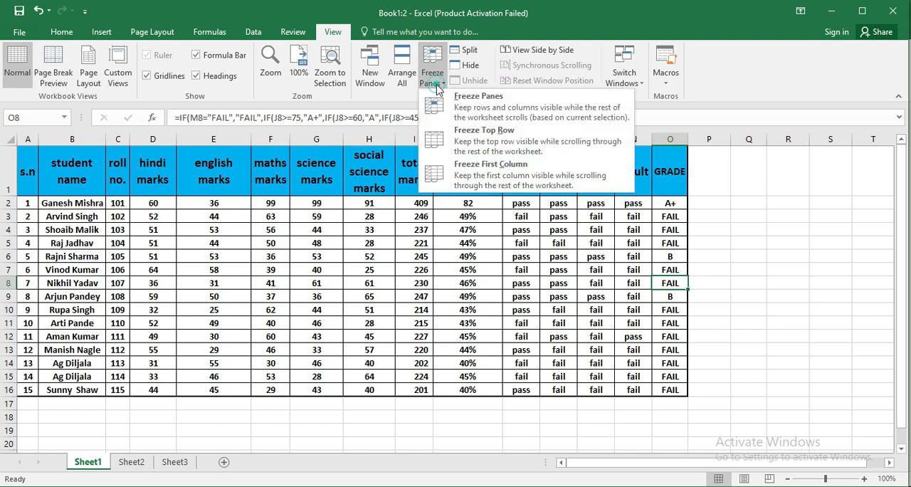
left_click(491, 178)
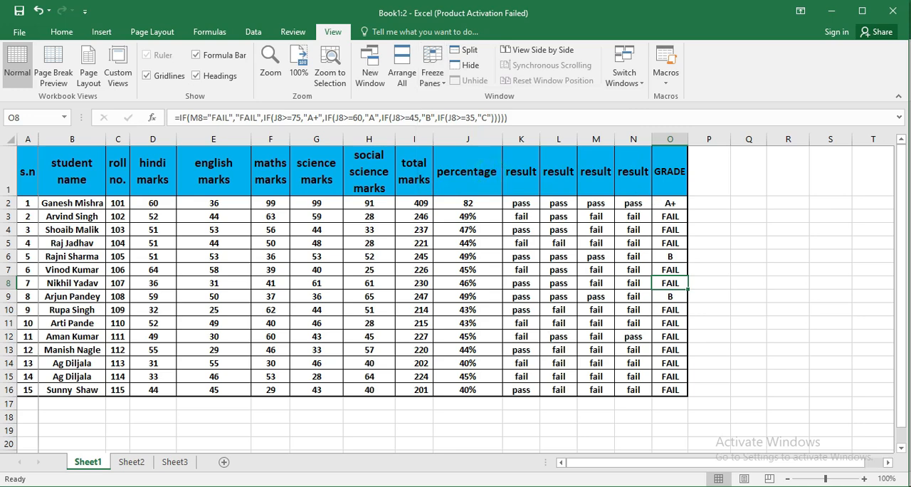
left_click_drag(888, 463, 888, 463)
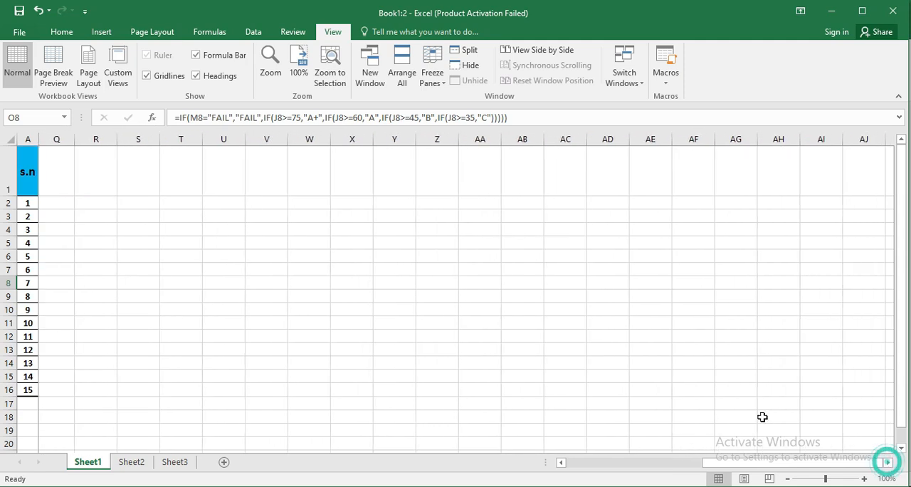
left_click(432, 74)
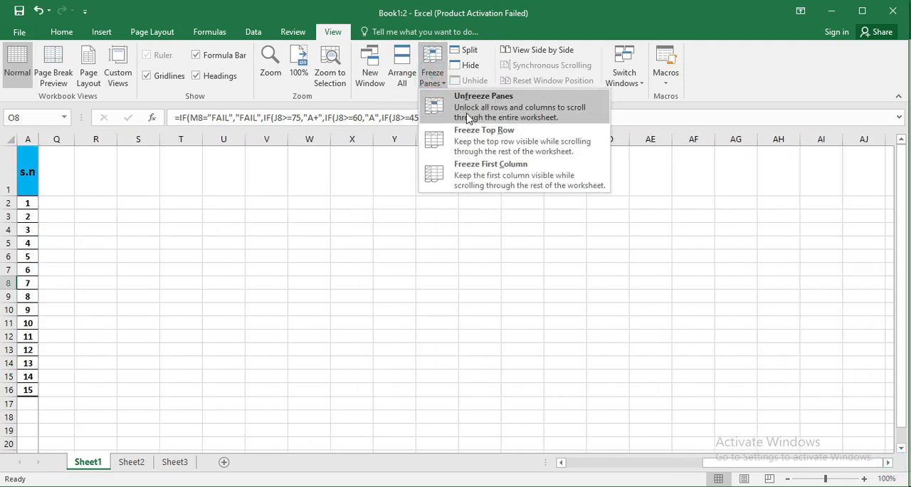
left_click(469, 114)
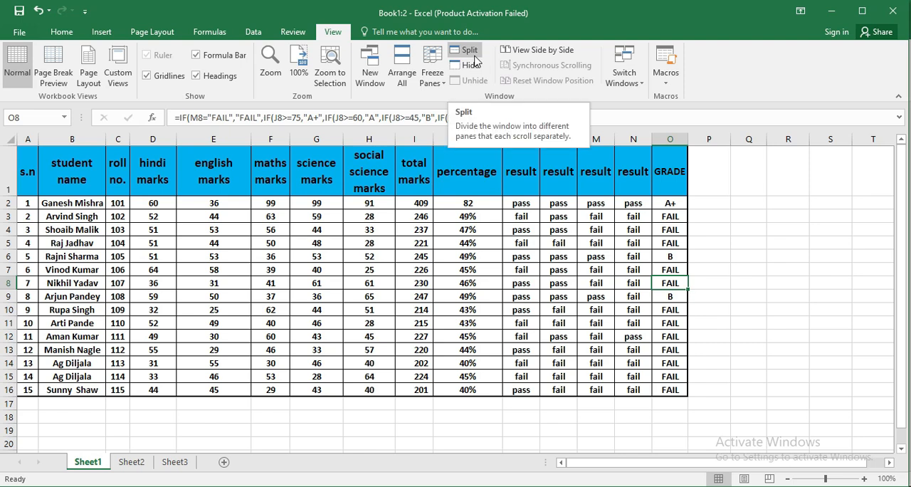
- Arrange the two workbook windows as Tiled again and widen Book1:2 back to the full screen width
left_click(402, 71)
left_click(474, 155)
left_click(505, 228)
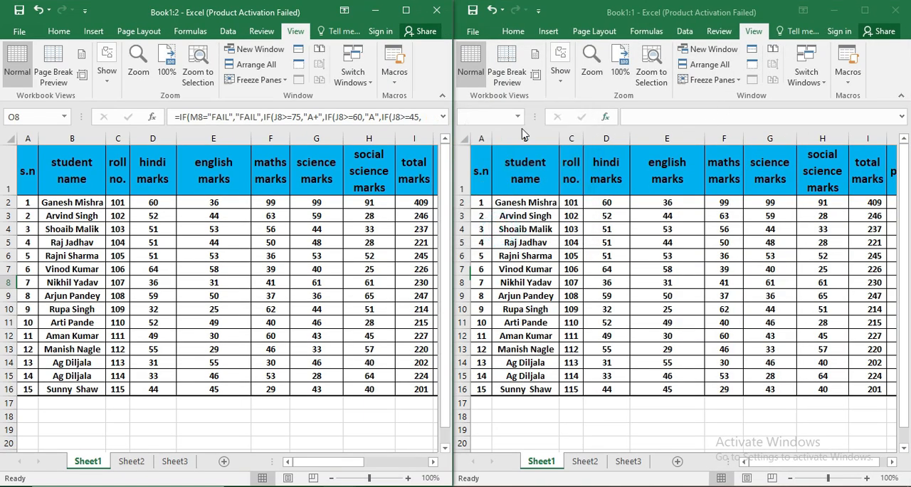
left_click_drag(453, 158, 910, 170)
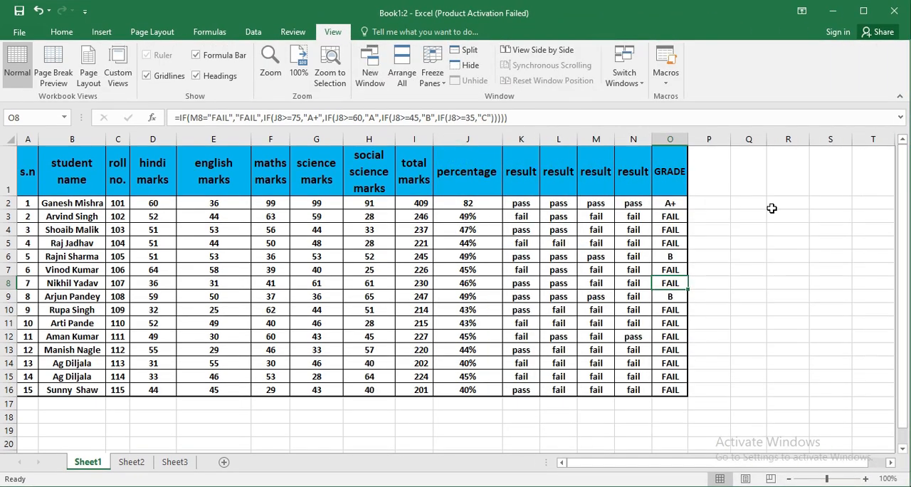
- Try a window split at cell O8, remove it, and split the sheet into four panes at cell H8
left_click(467, 52)
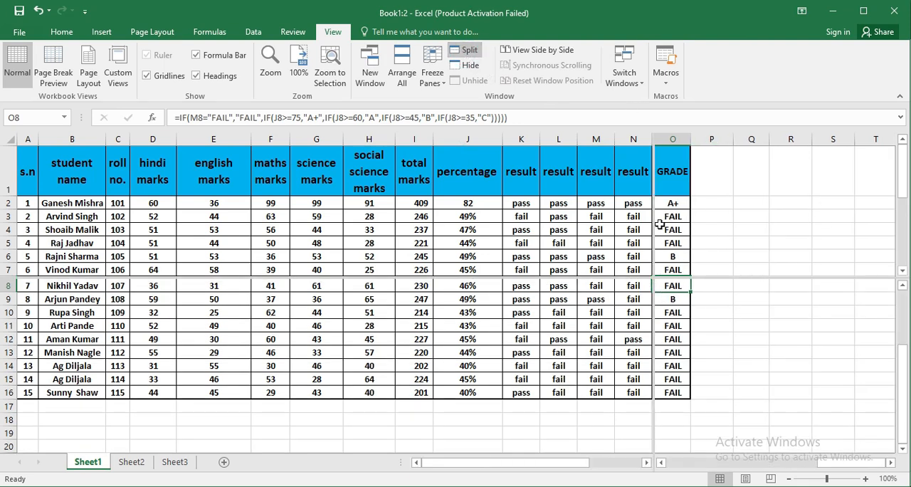
left_click(466, 50)
left_click(363, 284)
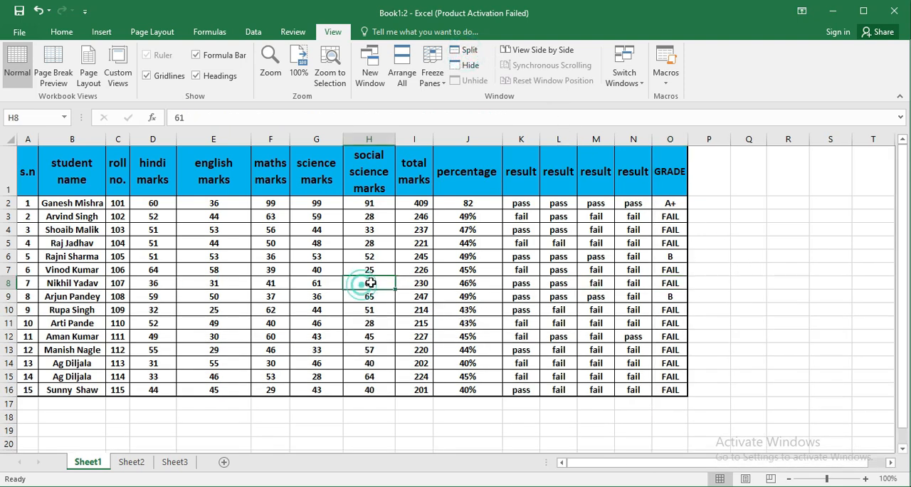
left_click(463, 54)
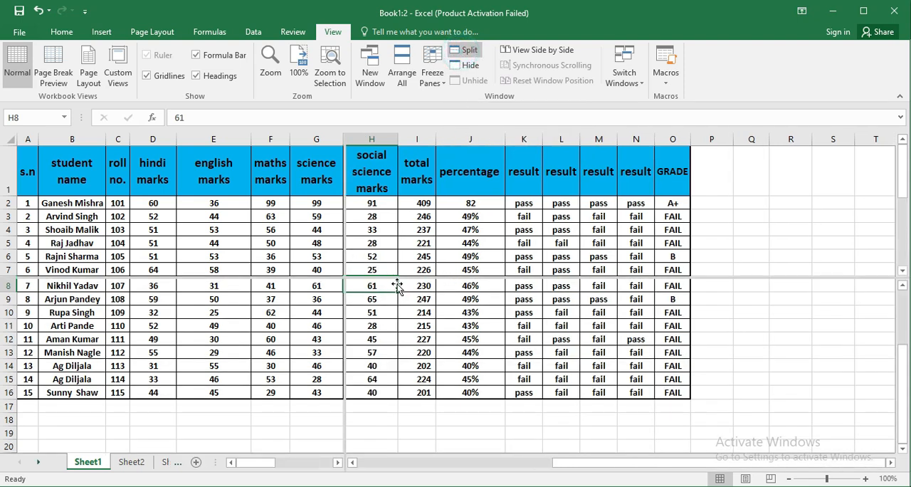
- Scroll the split panes separately back to column A and row 1, and remove the split
mouse_move(269, 464)
left_mouse_down()
mouse_move(311, 464)
mouse_move(254, 463)
left_mouse_up()
left_click(606, 468)
left_click_drag(576, 461, 356, 483)
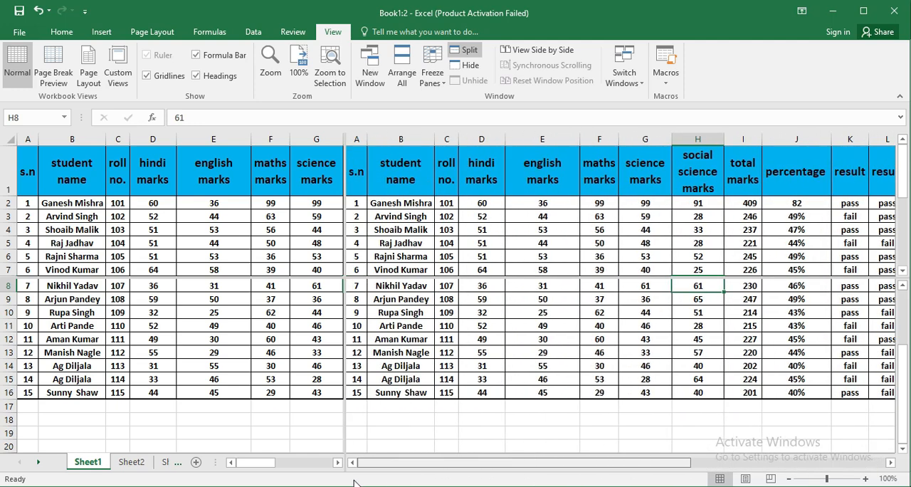
scroll(814, 214, "down", 3)
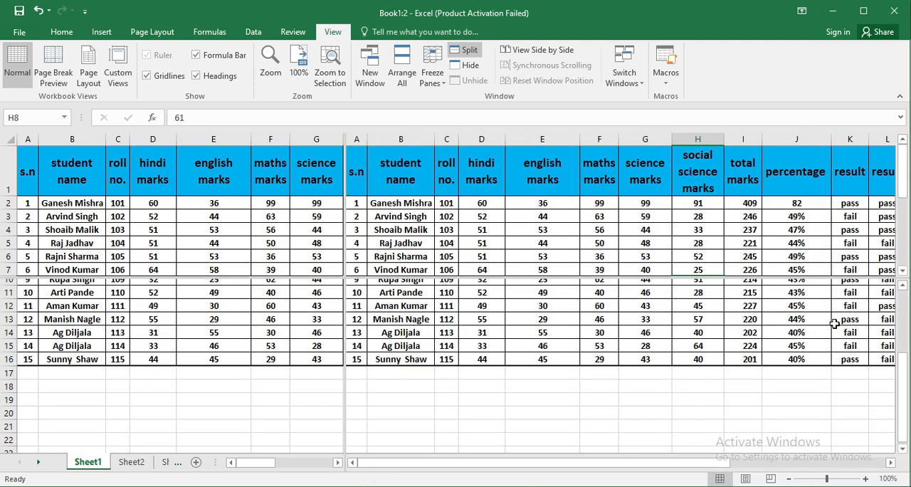
mouse_move(904, 181)
left_mouse_down()
mouse_move(901, 255)
mouse_move(904, 182)
left_mouse_up()
left_click_drag(904, 403, 899, 242)
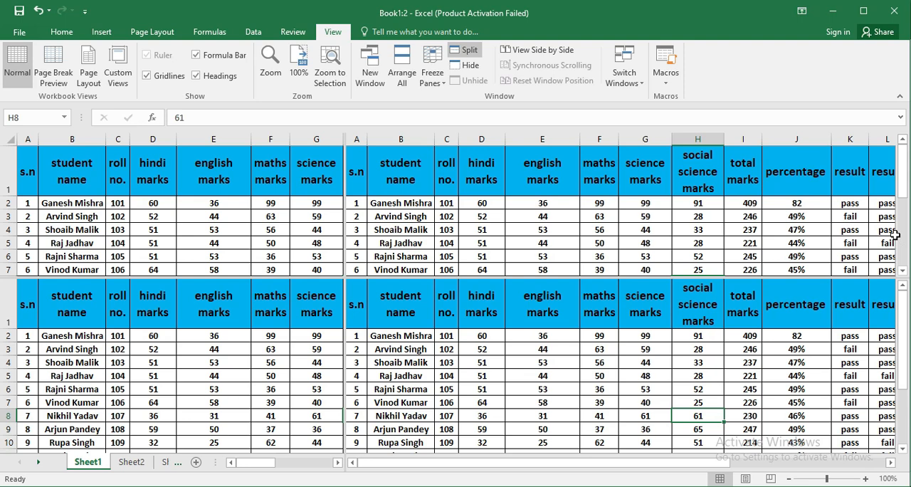
left_click(466, 51)
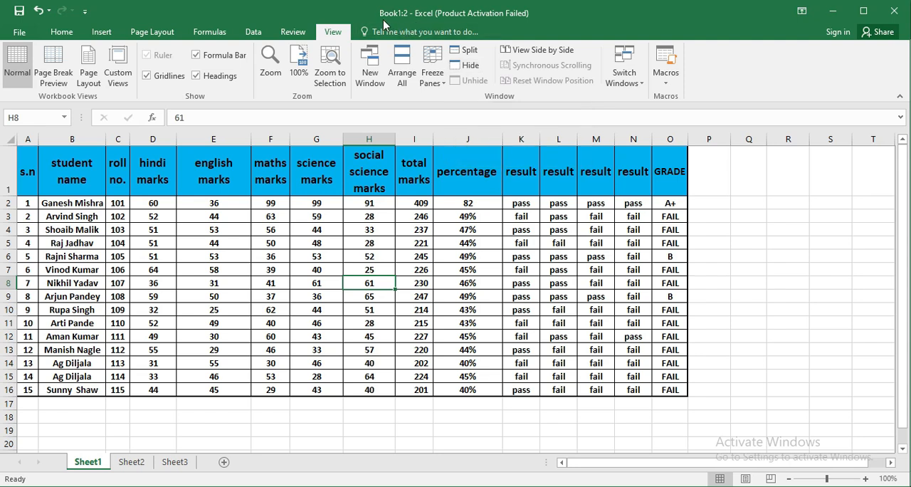
- Hide the Book1:2 window, then unhide it from the maximized Book1:1 window
left_click(470, 66)
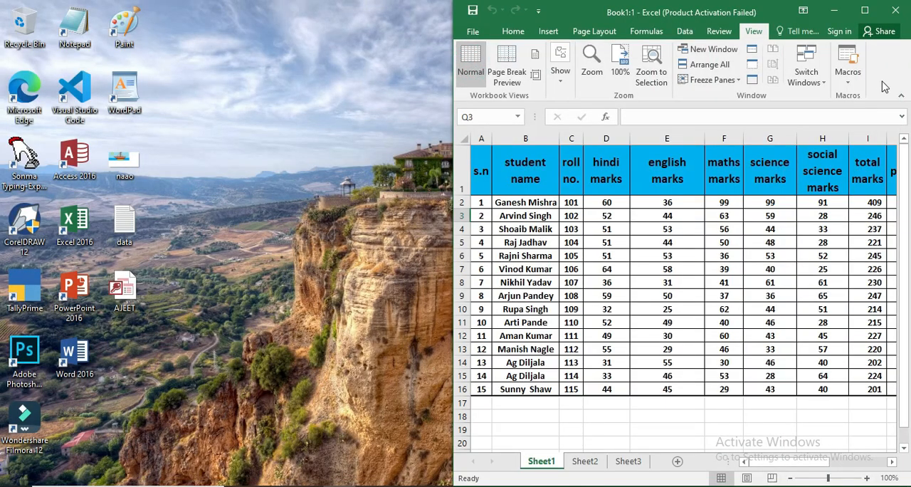
left_click(864, 10)
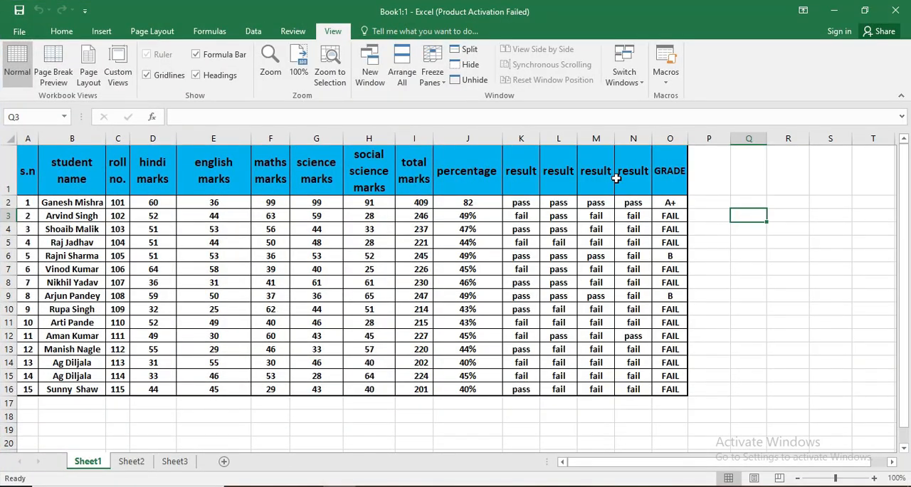
left_click(471, 84)
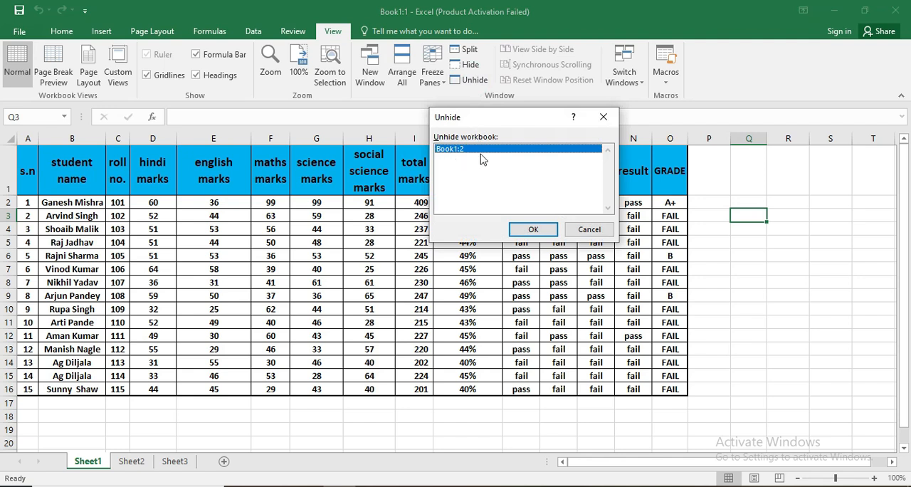
left_click(533, 229)
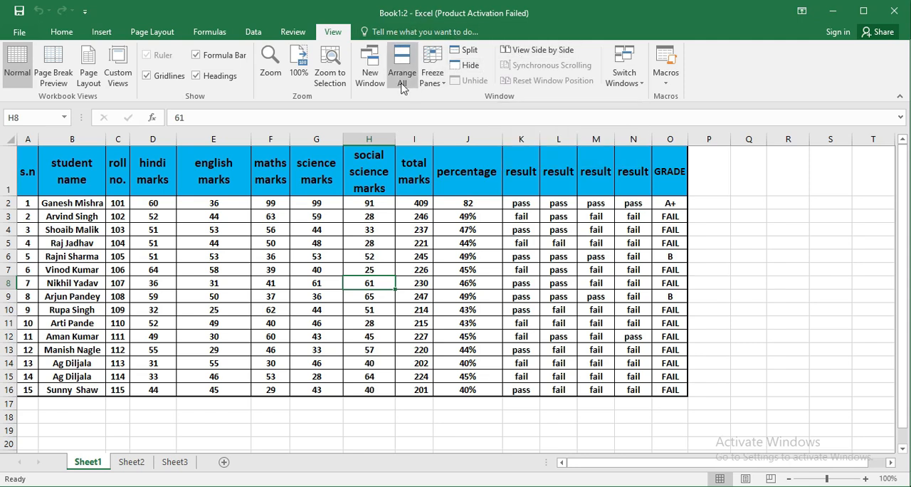
- View Book1:2 and Book1:1 side by side and scroll down and up to test their synchronous scrolling
left_click(537, 52)
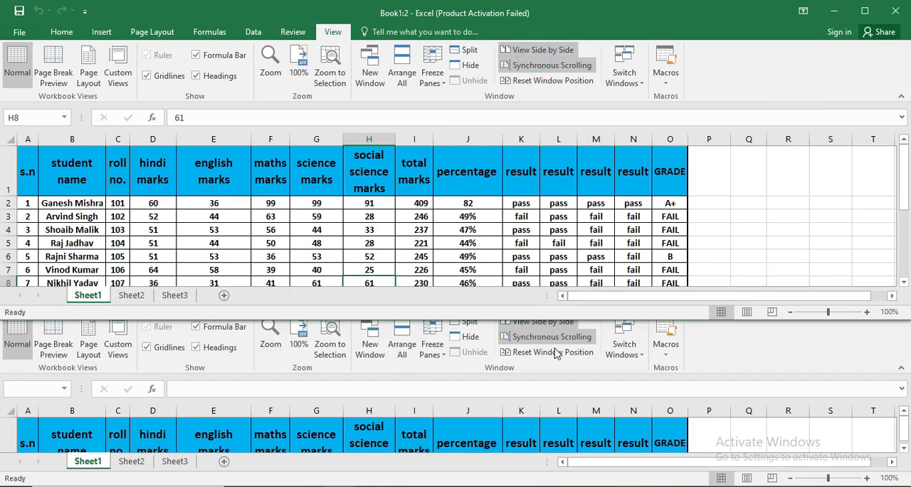
scroll(716, 214, "down", 10)
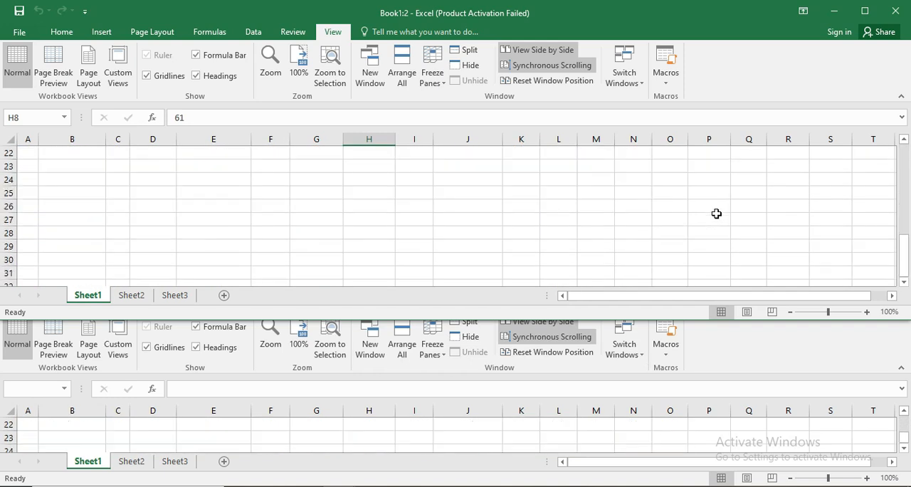
scroll(716, 214, "up", 8)
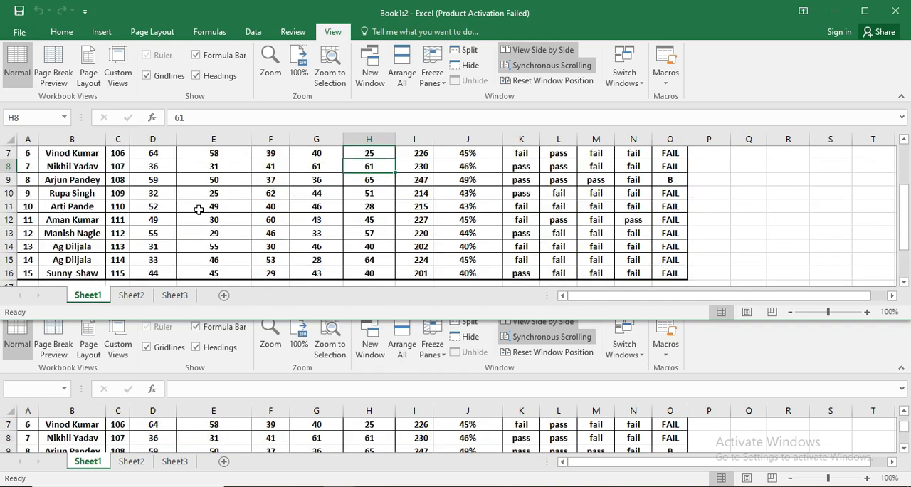
scroll(728, 221, "up", 2)
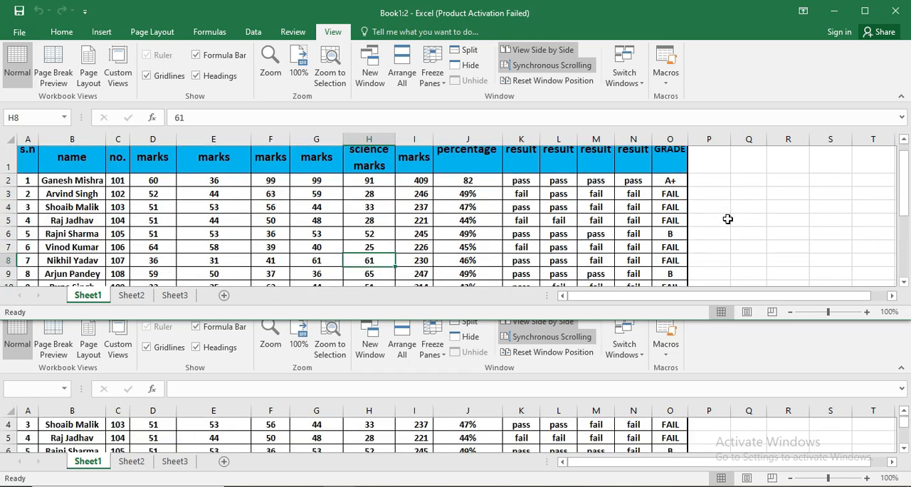
scroll(727, 219, "down", 3)
scroll(728, 219, "down", 7)
scroll(727, 219, "up", 10)
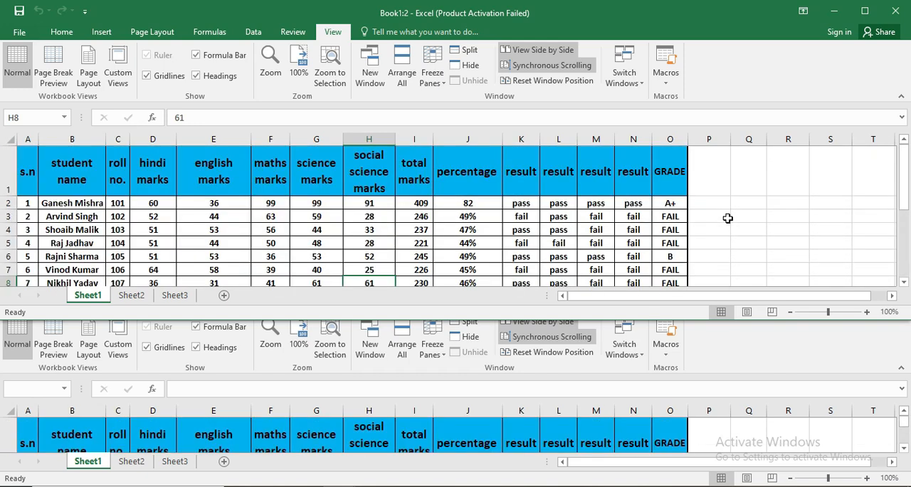
- Turn off synchronous scrolling, select cell P3 in Book1:2, and scroll that window on its own
left_click(533, 66)
left_click(702, 217)
scroll(702, 220, "down", 2)
scroll(703, 220, "down", 4)
scroll(703, 220, "up", 6)
scroll(702, 220, "down", 6)
scroll(703, 220, "up", 6)
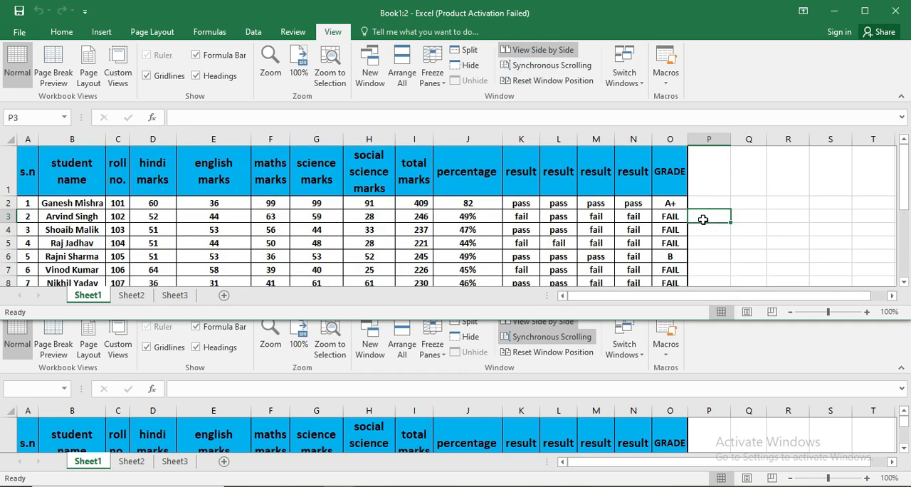
- Turn synchronous scrolling back on and test it by scrolling both windows down and up
left_click(546, 66)
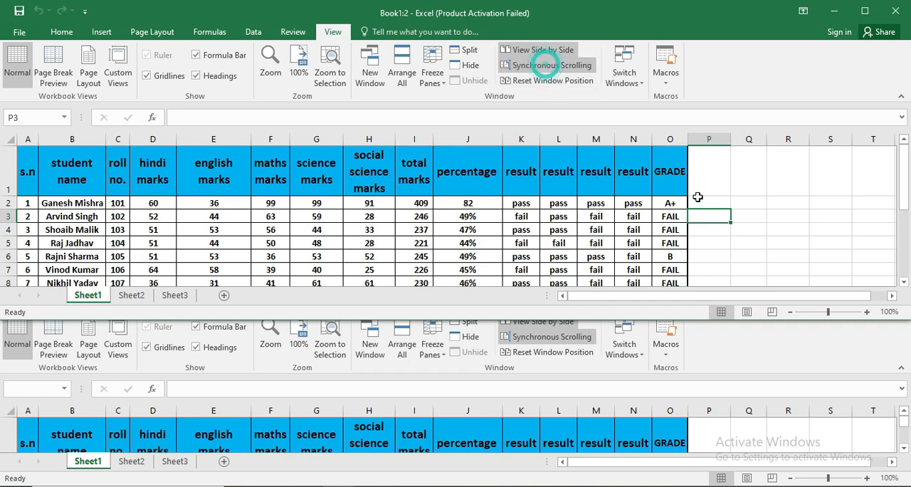
scroll(728, 220, "down", 7)
scroll(728, 220, "up", 7)
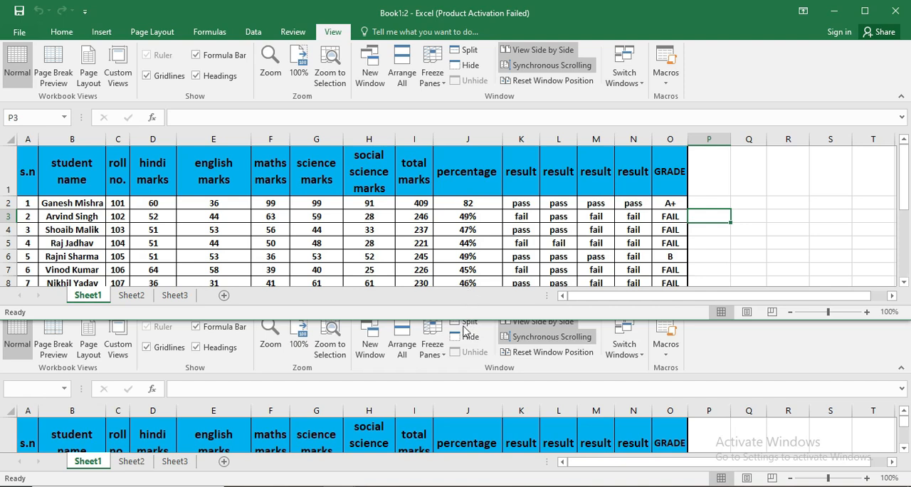
- Extend the Book1:2 window downward over Book1:1 and reset the side-by-side window positions
left_click_drag(467, 318, 459, 409)
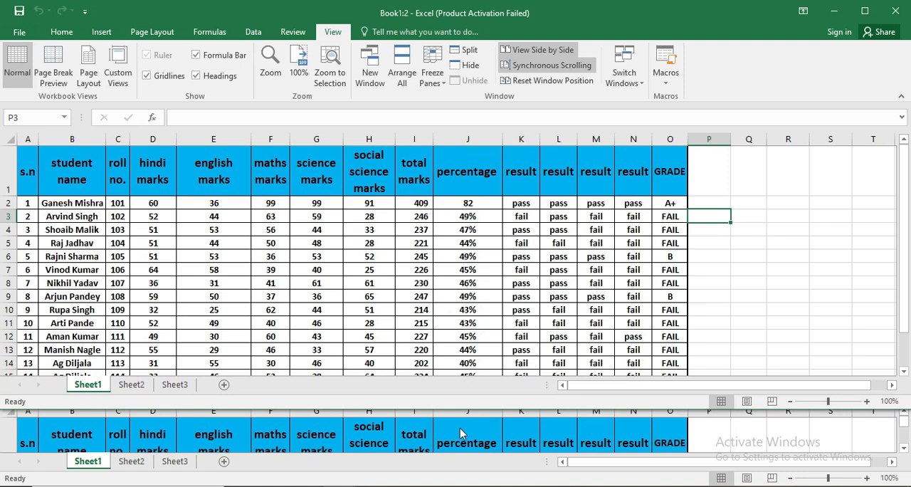
left_click(547, 81)
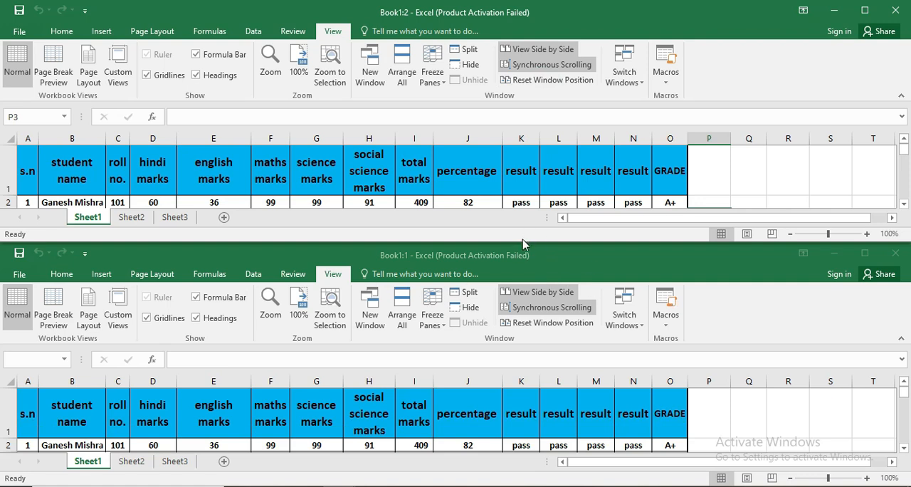
- Stretch the Book1:2 window to the full screen height, and bring Book1:1 forward and maximize it
left_click_drag(521, 253, 513, 484)
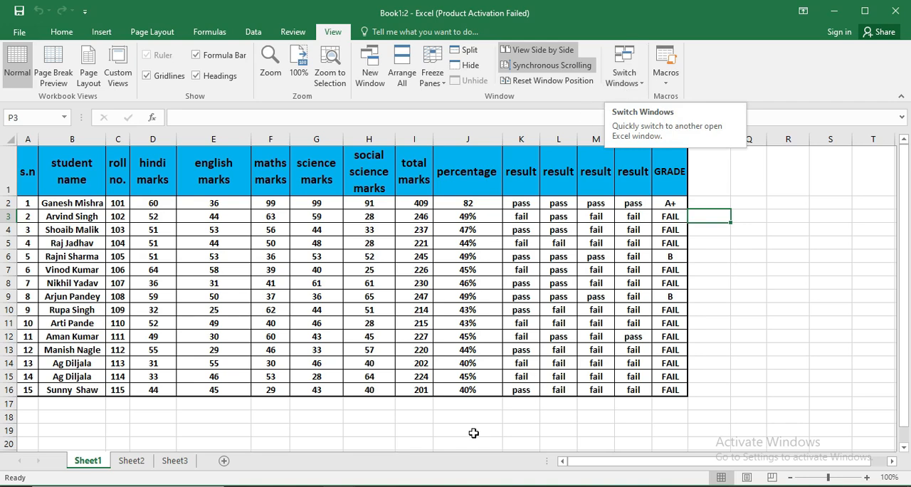
mouse_move(359, 484)
left_click(306, 443)
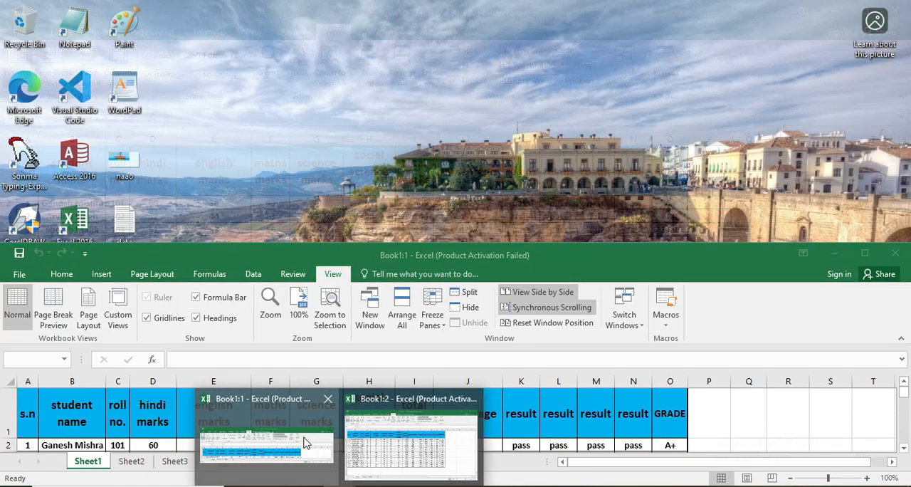
left_click(865, 253)
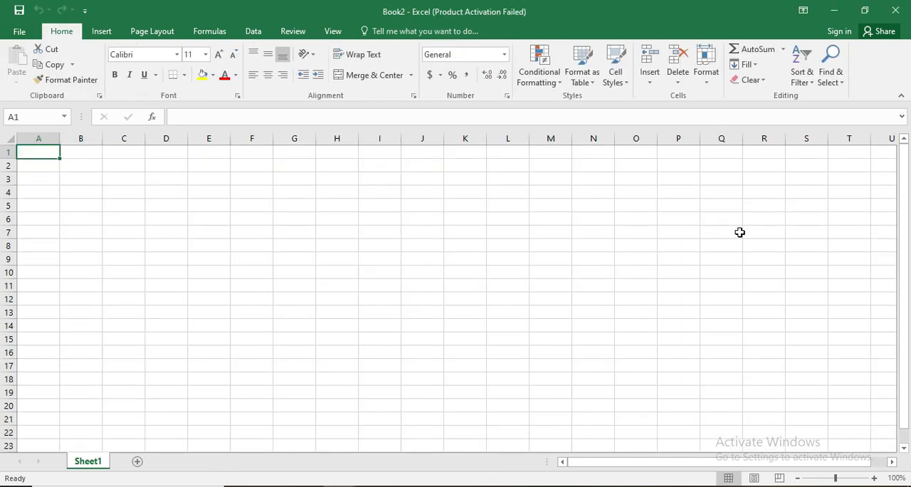
- From Book2, switch windows to Book1:1, Book1:2, back to Book2, and finally to Book1:1
left_click(333, 31)
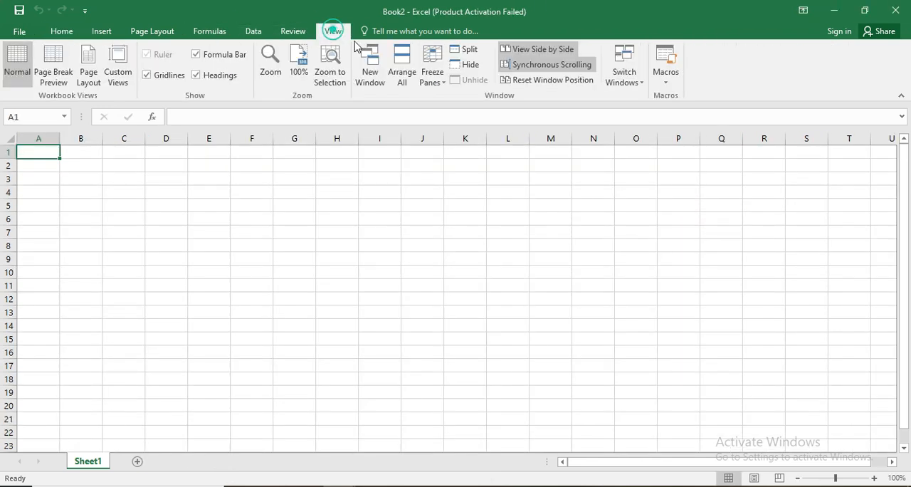
left_click(623, 80)
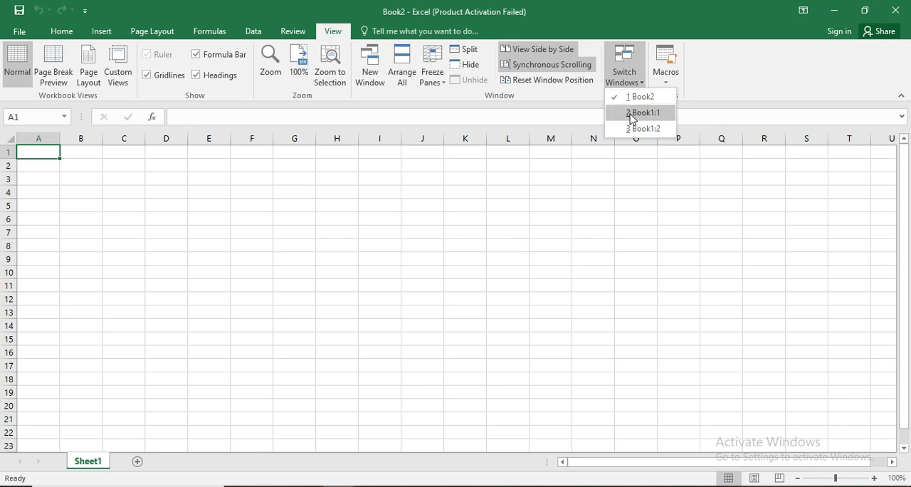
left_click(628, 114)
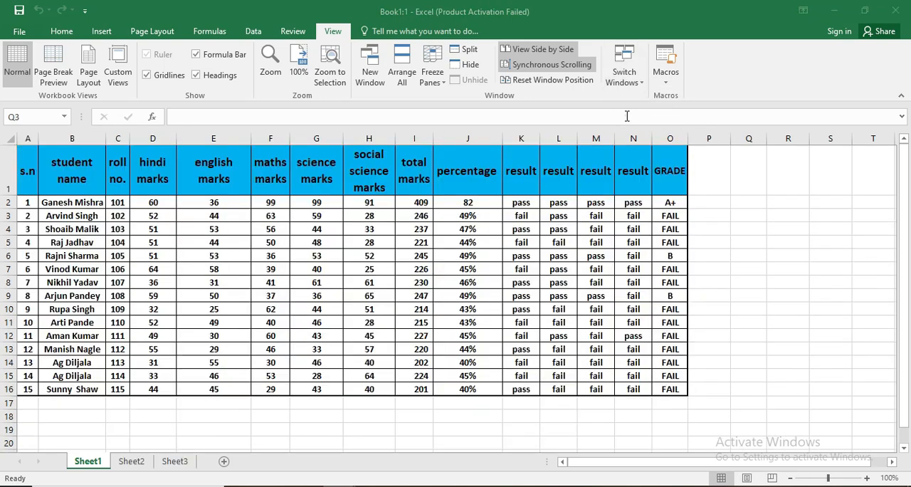
left_click(625, 79)
left_click(643, 128)
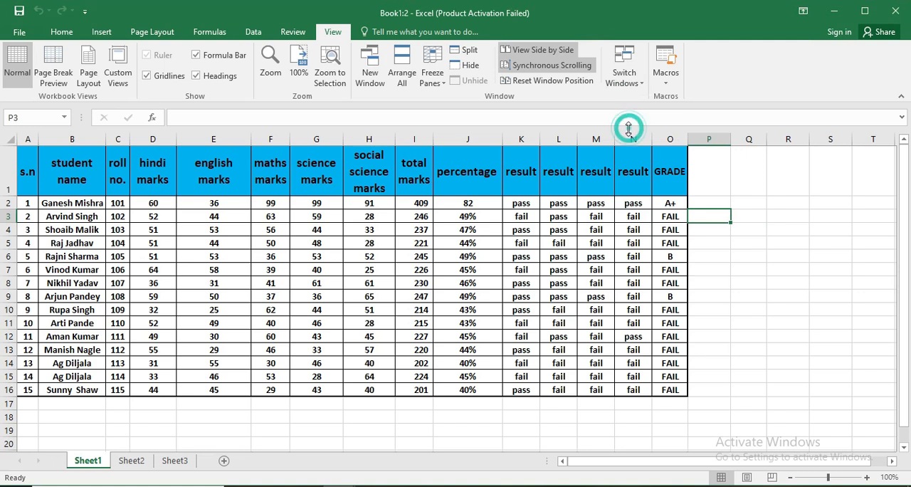
left_click(623, 82)
left_click(628, 99)
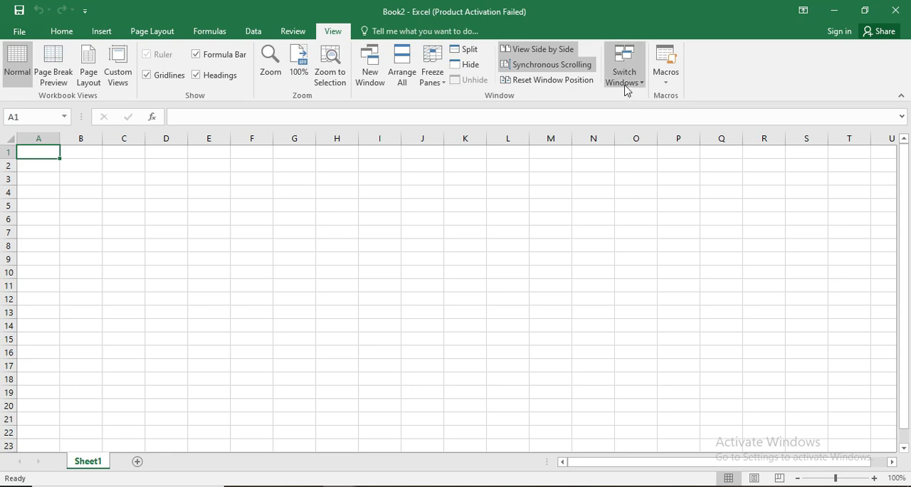
left_click(624, 80)
left_click(623, 110)
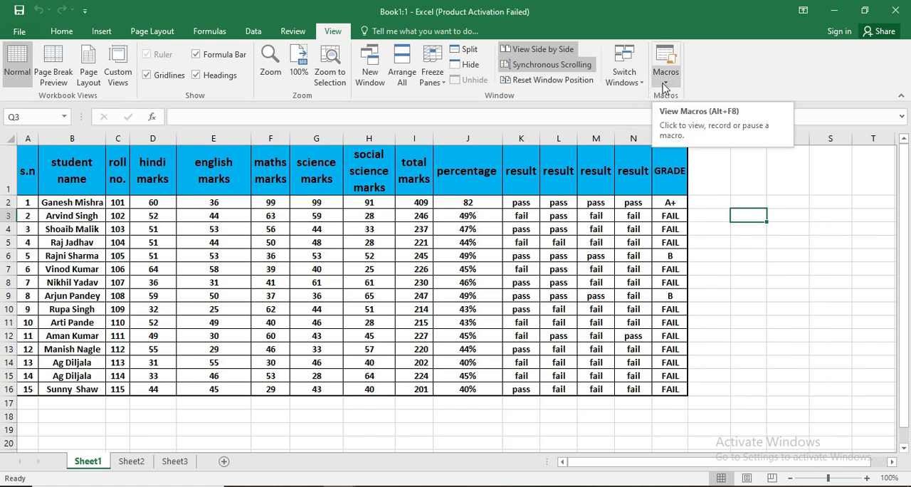
- Clear the range selection on Sheet2, compare the sheet with Sheet3, and leave Sheet3 active
left_click(135, 461)
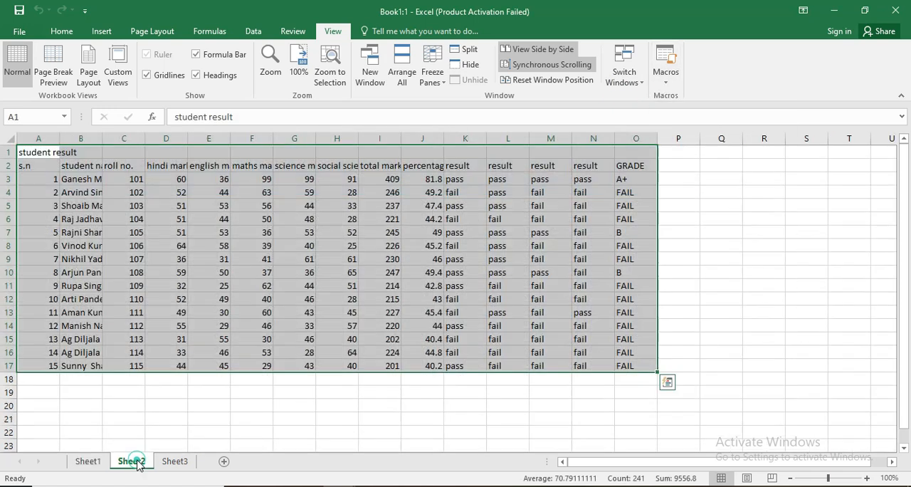
left_click(364, 313)
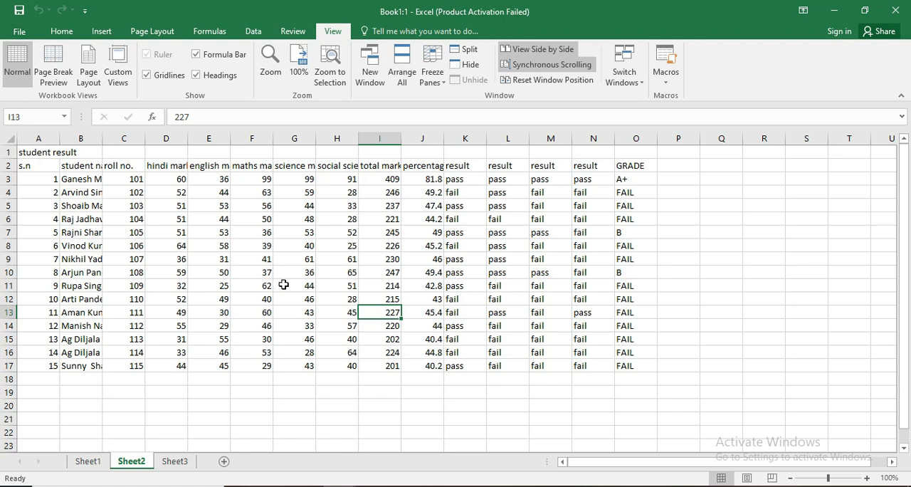
left_click(173, 461)
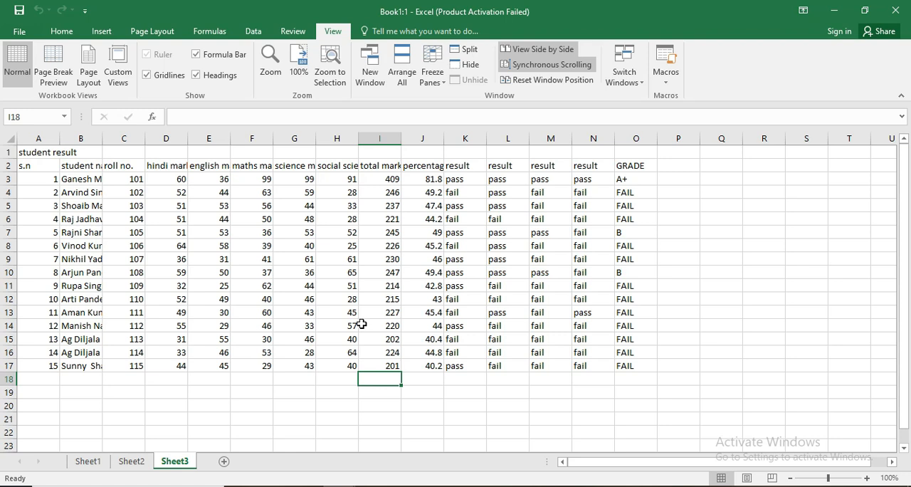
left_click(131, 461)
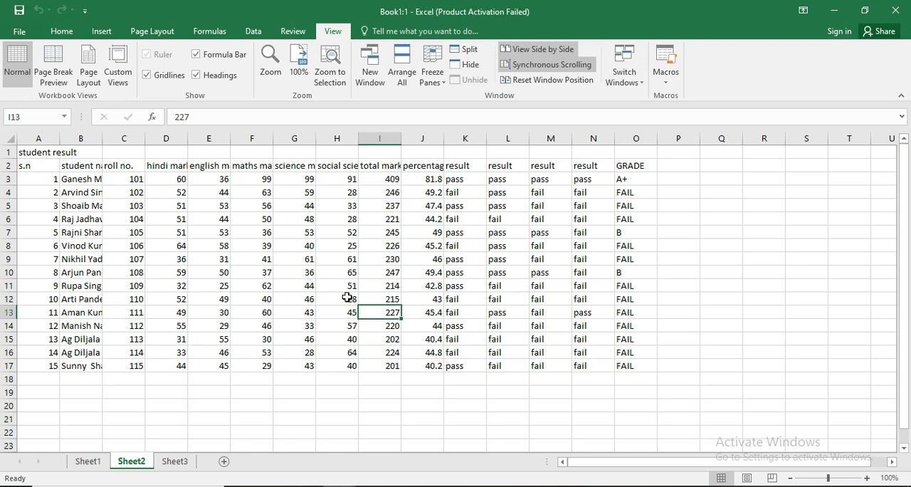
left_click(174, 461)
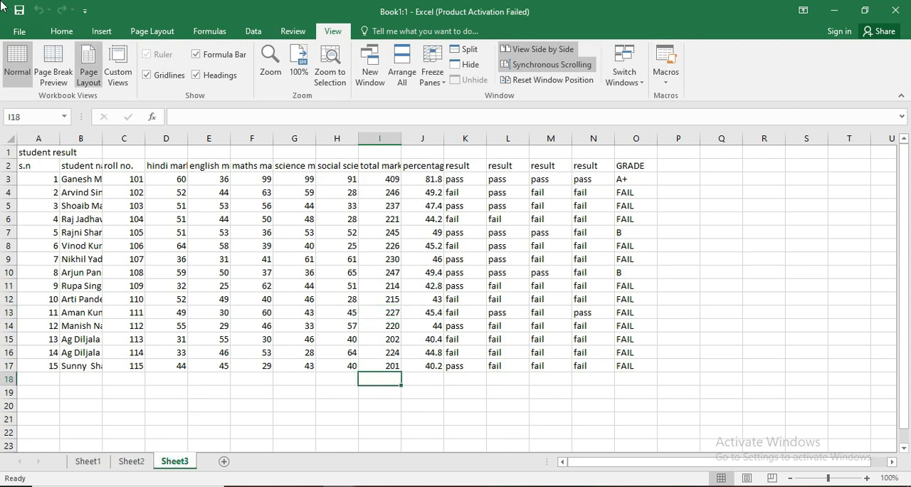
- Start recording a macro named Macro1 in This Workbook with the shortcut key Ctrl+p
left_click(665, 77)
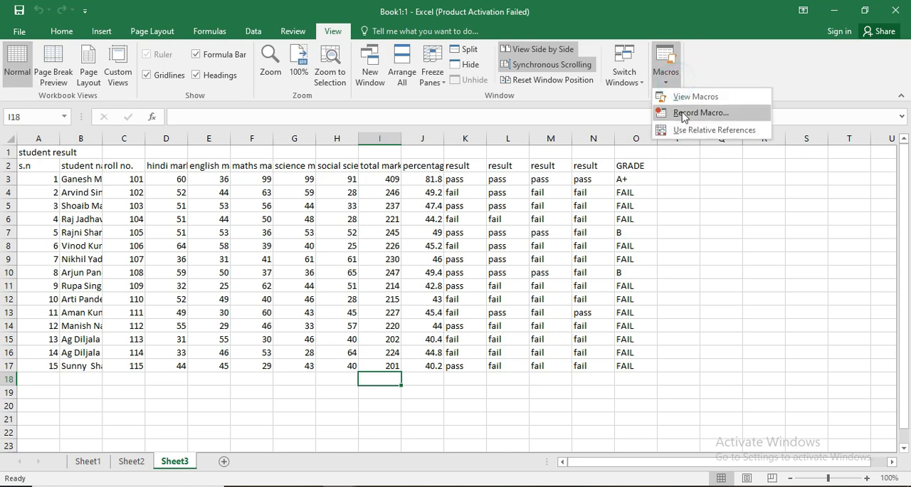
left_click(684, 113)
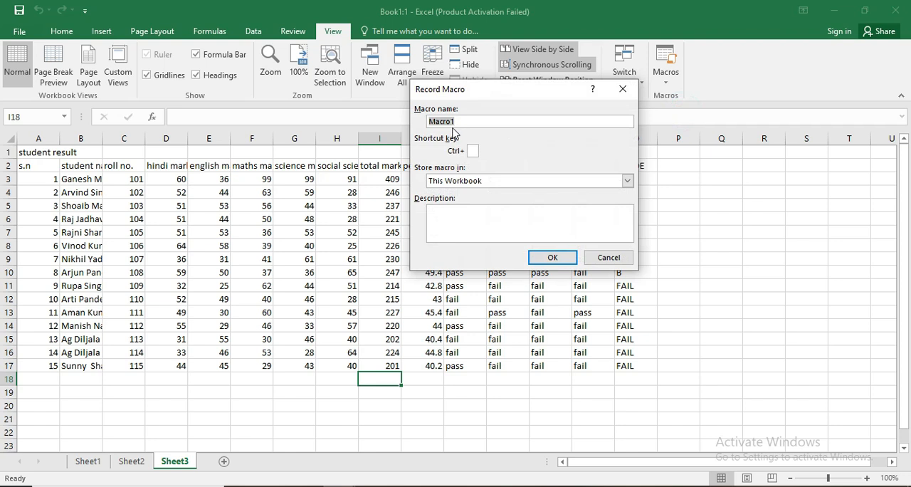
left_click(456, 125)
left_click(475, 152)
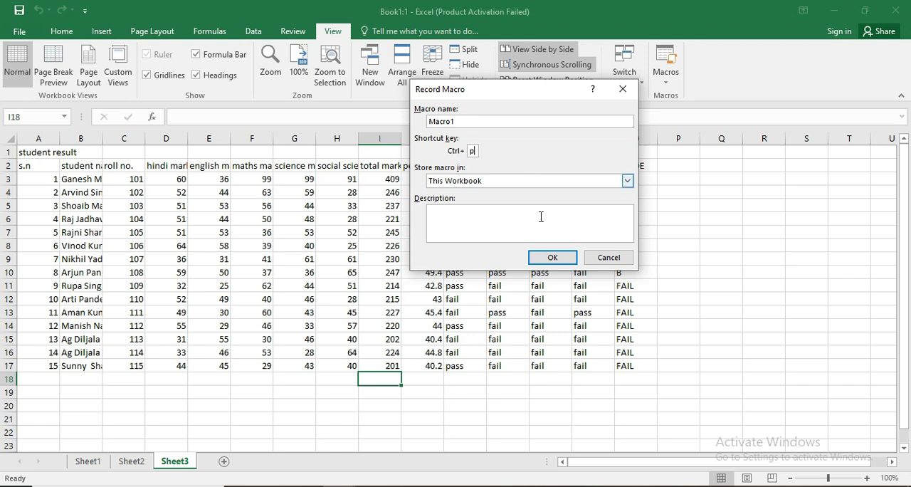
left_click(552, 258)
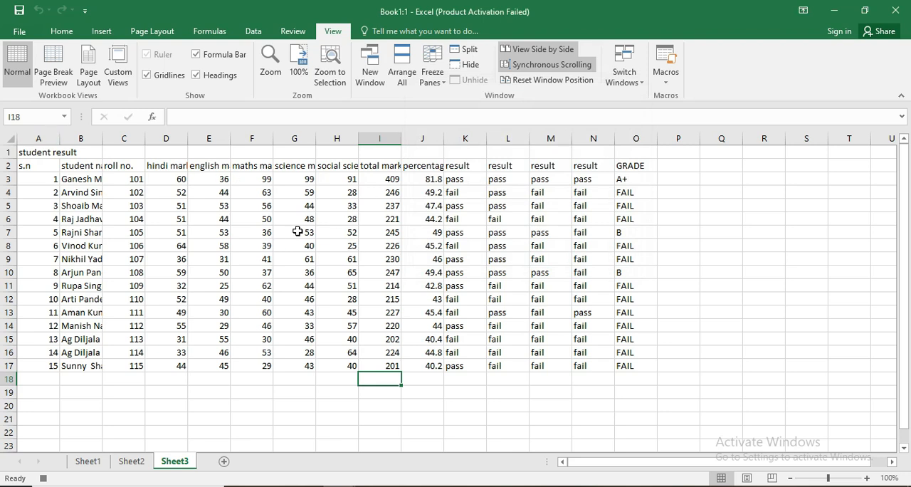
- Merge and center the student result title across A1:O1 on Sheet3
left_click_drag(79, 152, 356, 169)
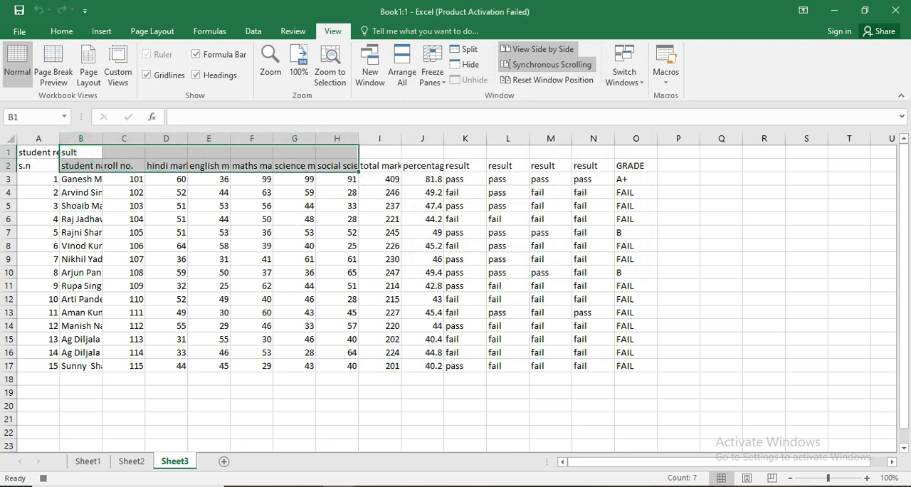
left_click_drag(25, 150, 626, 147)
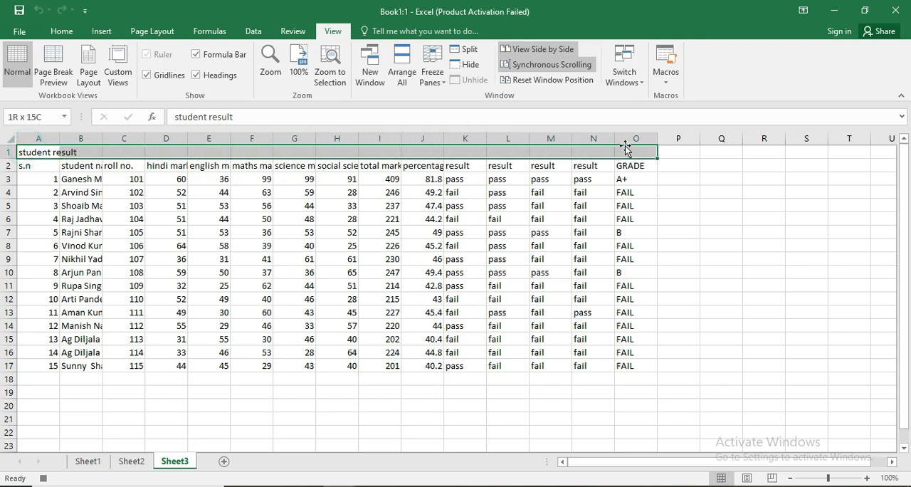
left_click(61, 30)
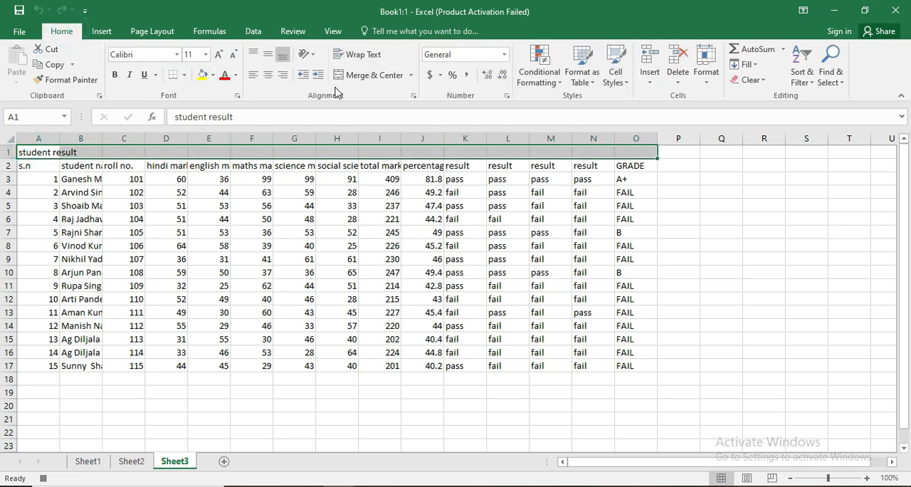
left_click(355, 75)
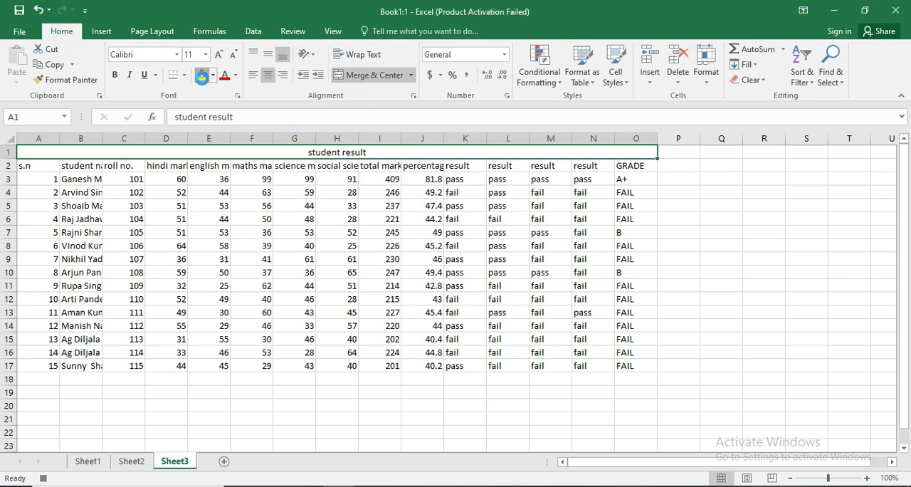
- Give the merged title a yellow fill and red text, and enlarge its font to size 48
left_click(203, 76)
left_click(225, 76)
left_click(218, 54)
left_click(219, 54)
left_click(219, 54)
left_click(219, 54)
left_click(218, 54)
left_click(218, 54)
left_click(218, 55)
left_click(219, 54)
left_click(218, 55)
left_click(219, 54)
left_click(219, 55)
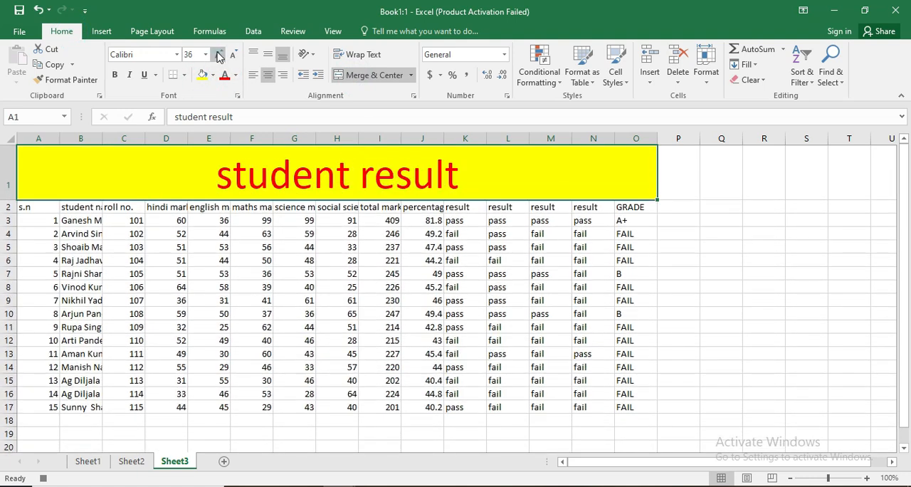
- Make the header cells A2:O2 bold with a red fill and white text
left_click_drag(42, 207, 620, 207)
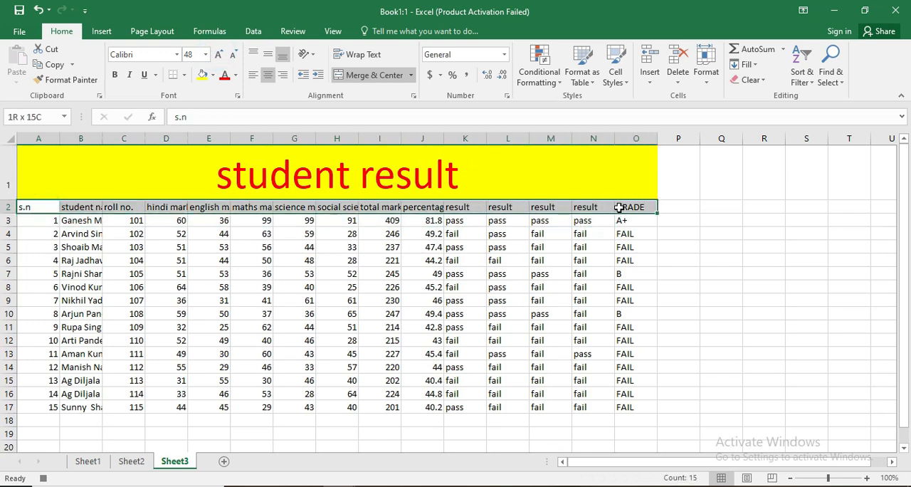
left_click(115, 74)
left_click(212, 75)
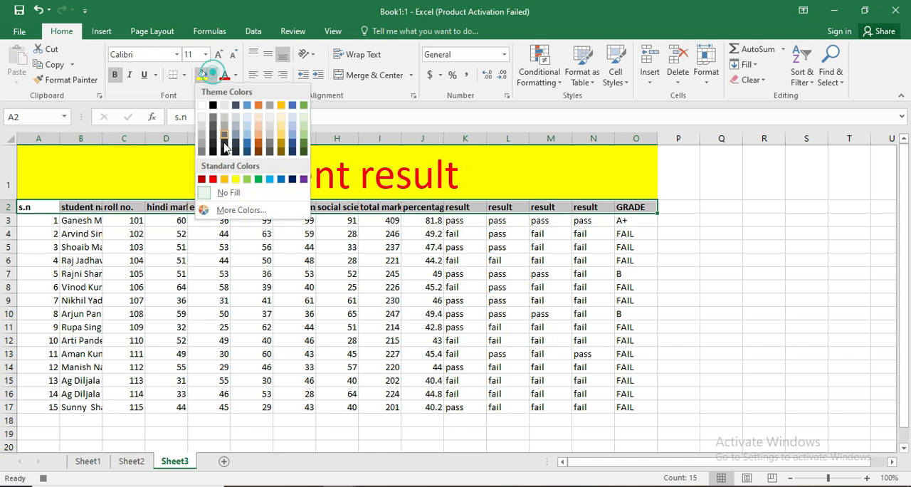
left_click(213, 179)
left_click(235, 75)
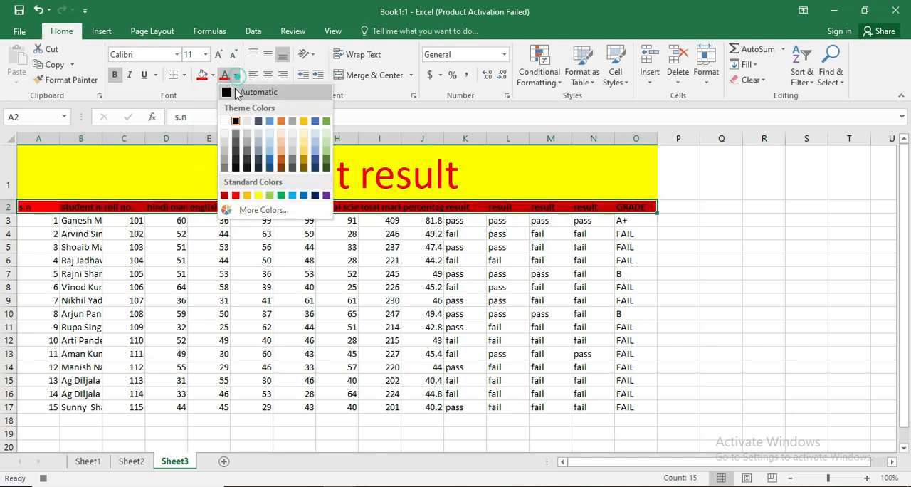
left_click(225, 121)
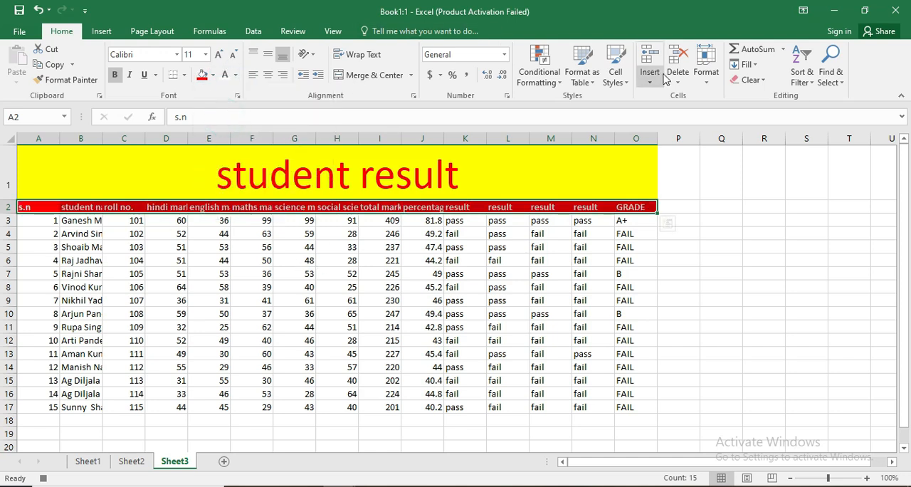
- Enlarge the header row font to size 16 and autofit the column widths to the headers
left_click(219, 57)
left_click(219, 57)
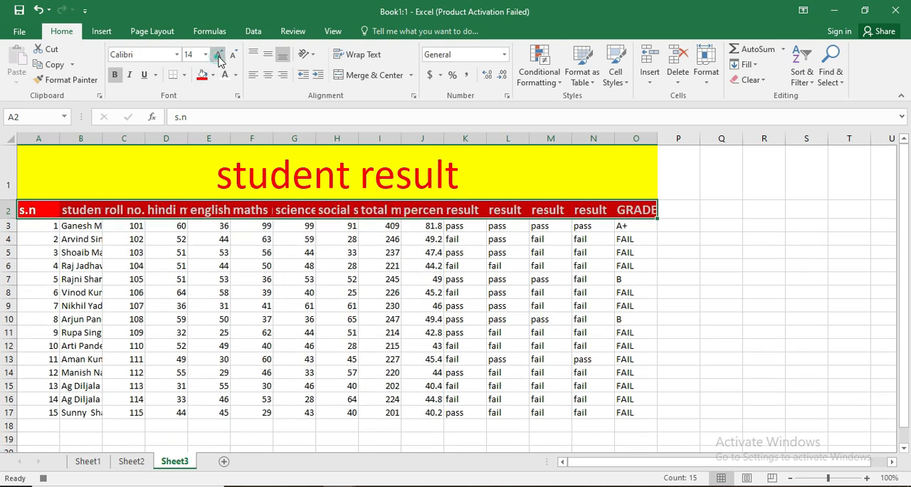
left_click(218, 57)
left_click(706, 68)
left_click(726, 159)
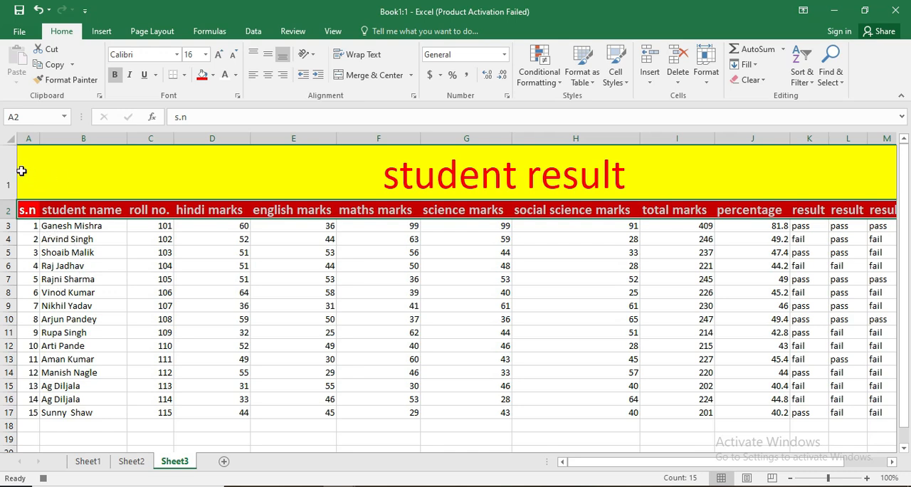
- Apply All Borders to rows 1 through 17 and clear the selection
left_click_drag(10, 163, 32, 414)
left_click(183, 75)
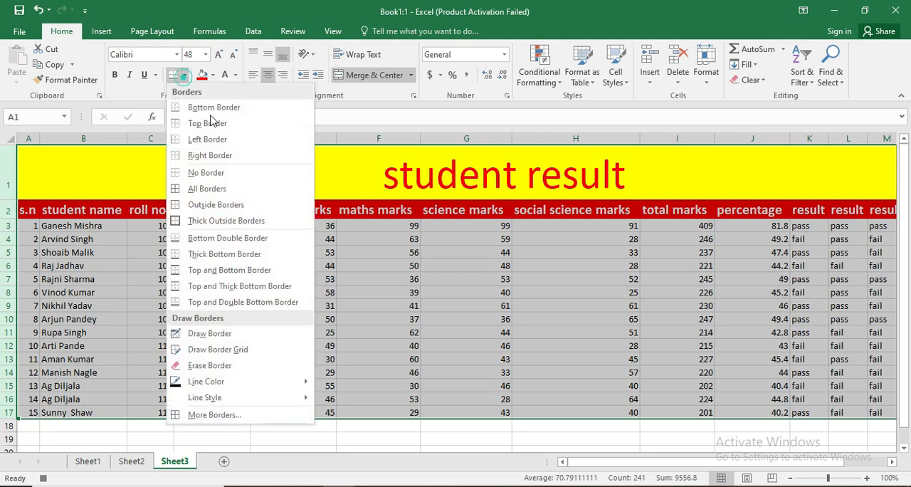
left_click(205, 187)
left_click(236, 281)
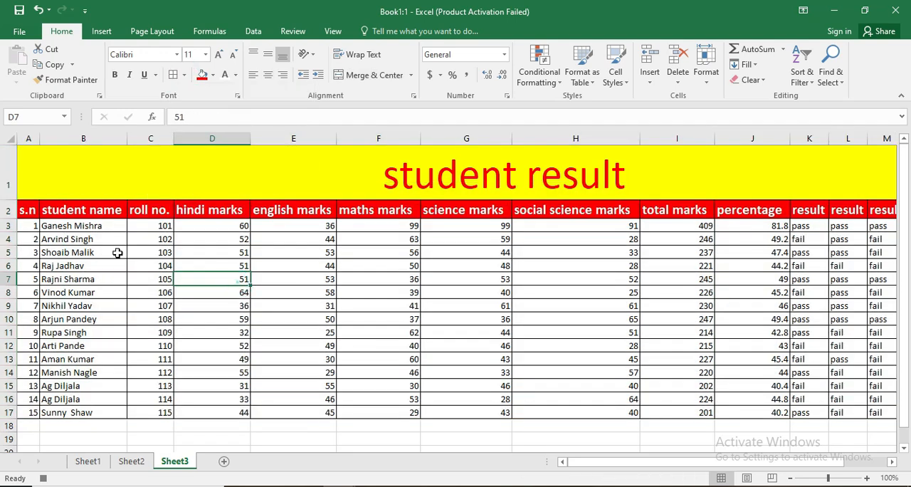
- Fill the student data from s.n through maths marks, A3:F17, with orange
left_click_drag(33, 225, 409, 413)
left_click(203, 75)
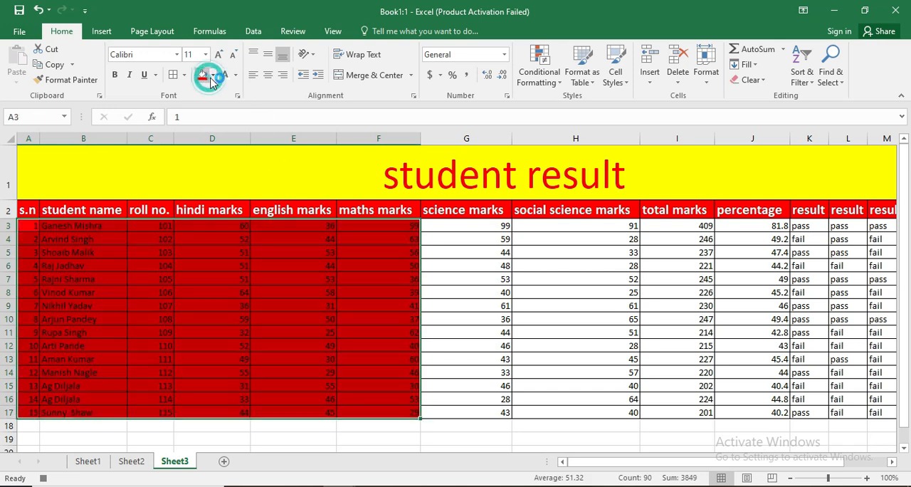
left_click(213, 75)
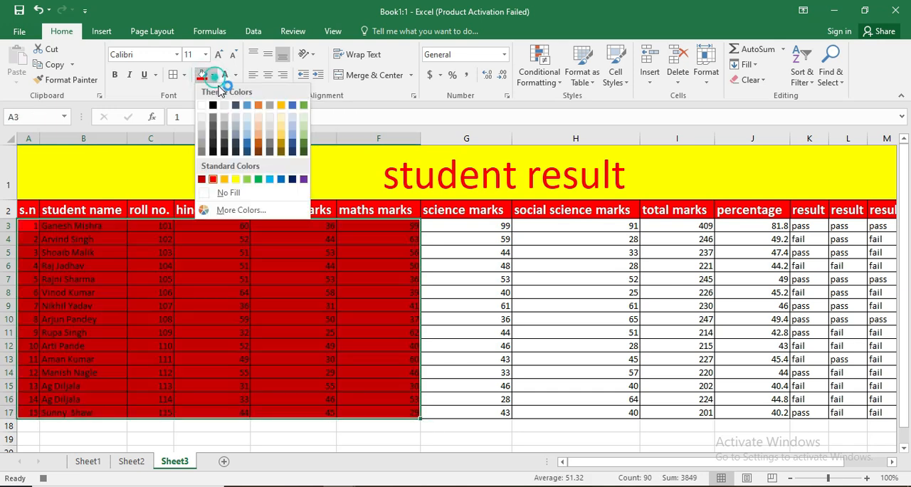
left_click(220, 176)
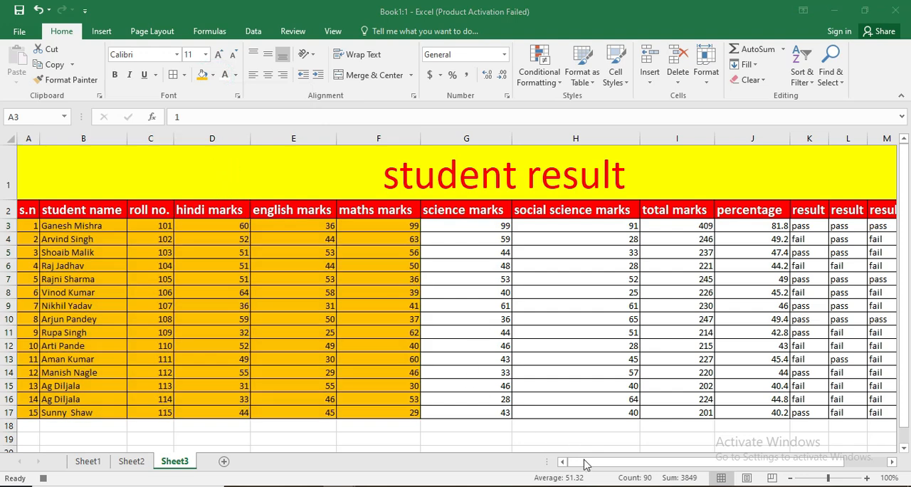
- Fill the remaining data from science marks through GRADE, G3:O17, with light green and clear the selection
left_click(584, 463)
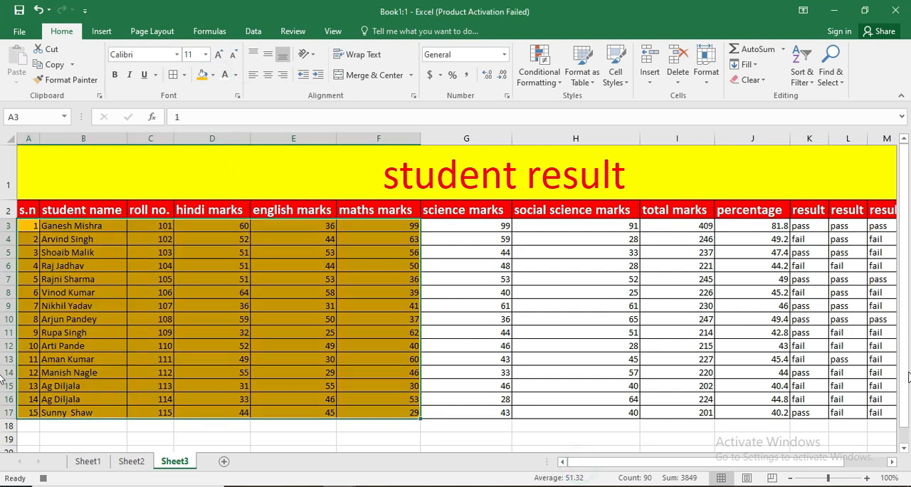
left_click(891, 461)
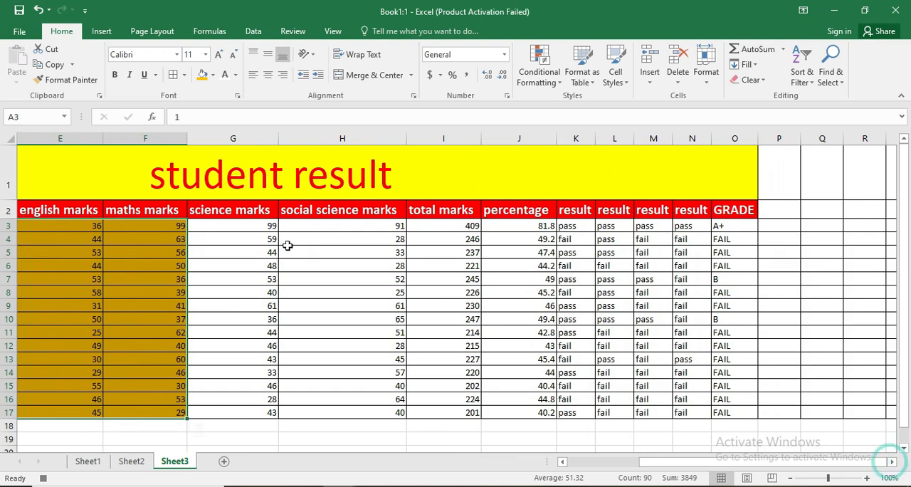
left_click_drag(245, 225, 712, 413)
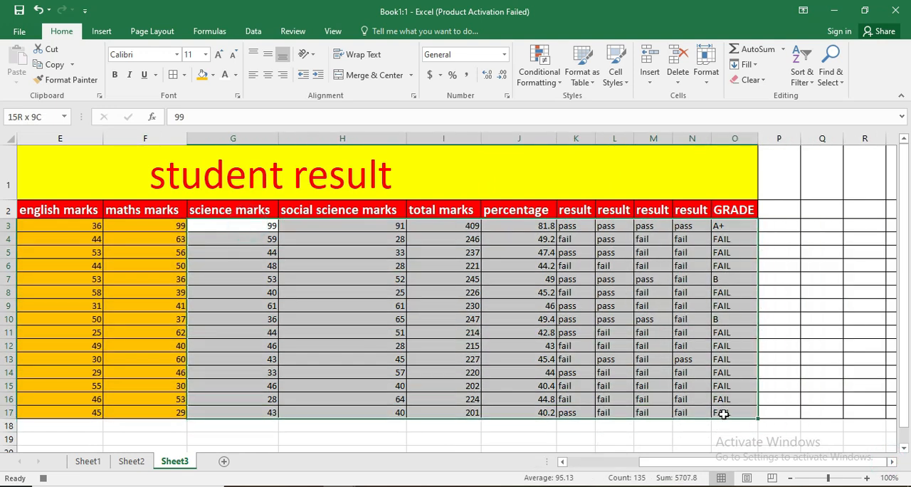
left_click(212, 75)
left_click(253, 179)
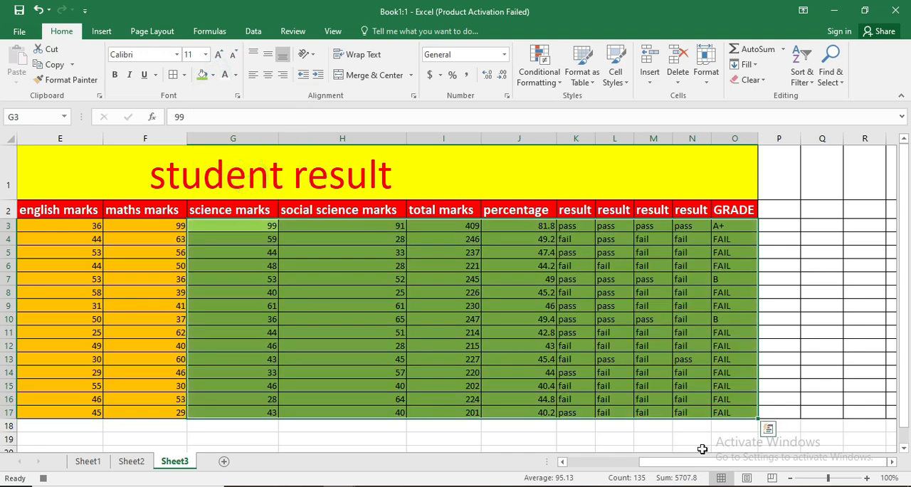
left_click_drag(688, 461, 609, 466)
left_click(427, 279)
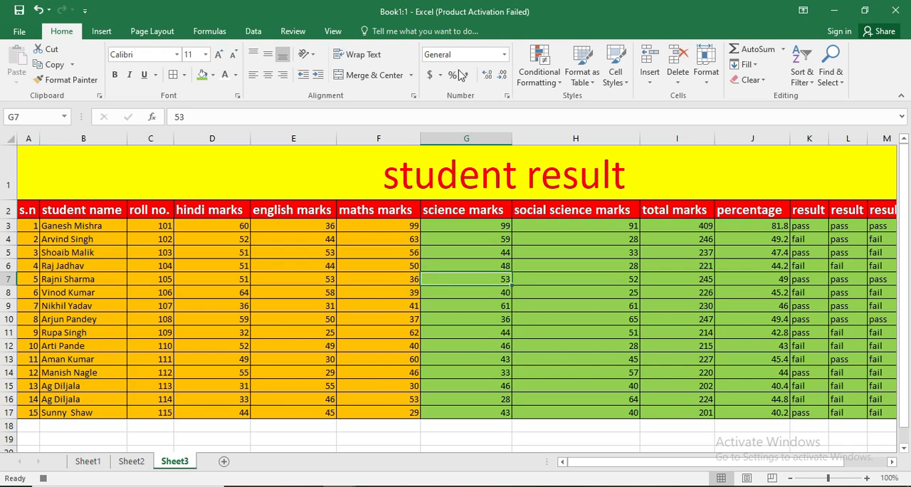
- Stop recording the macro
left_click(332, 30)
left_click(664, 83)
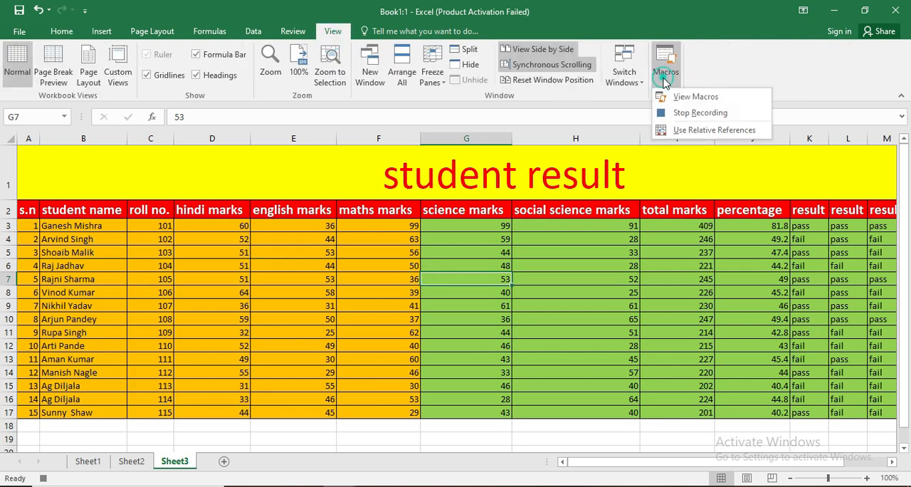
left_click(694, 113)
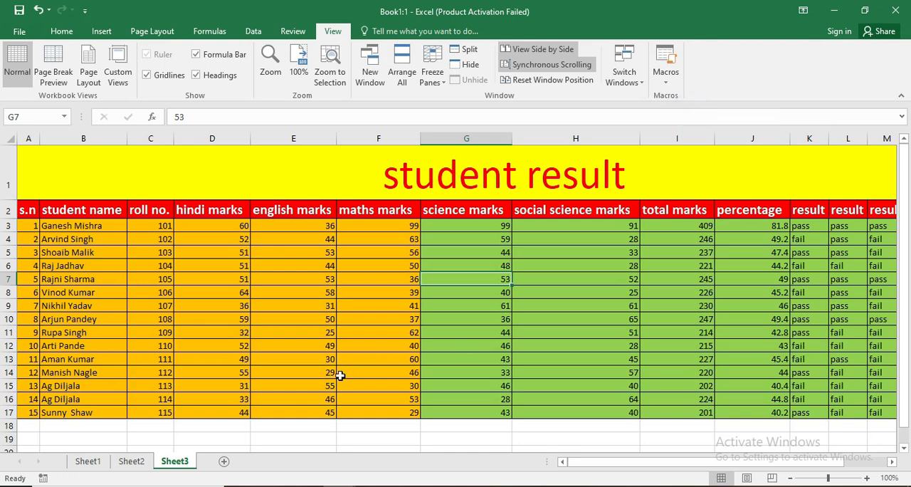
- Run Macro1 on the student result table in Sheet2, compare it with Sheet3, and return to Sheet2
left_click(131, 461)
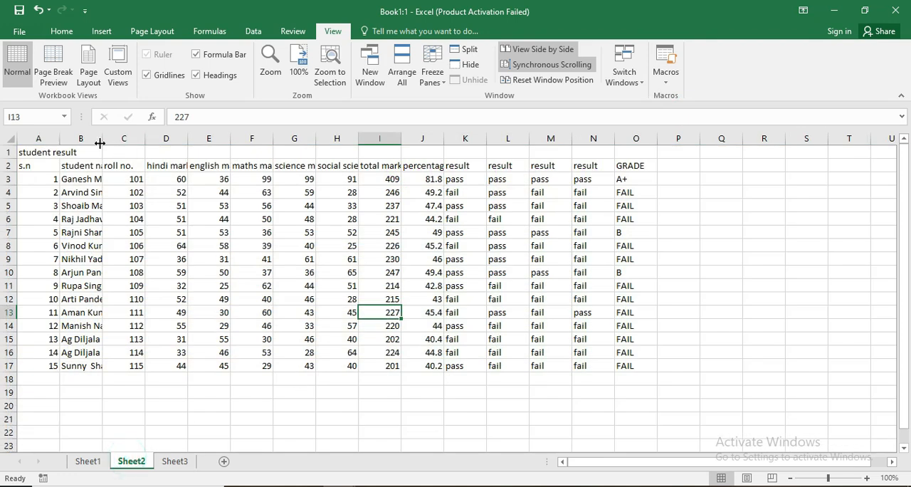
left_click_drag(43, 151, 623, 366)
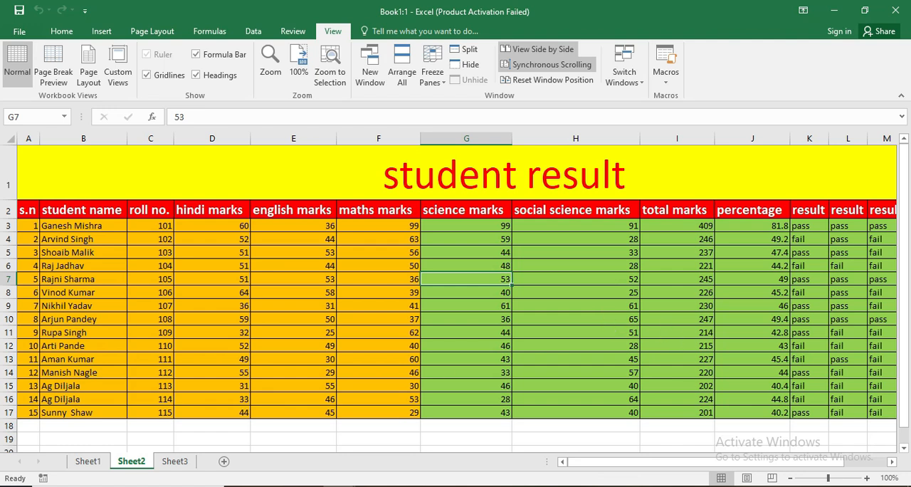
left_click(183, 467)
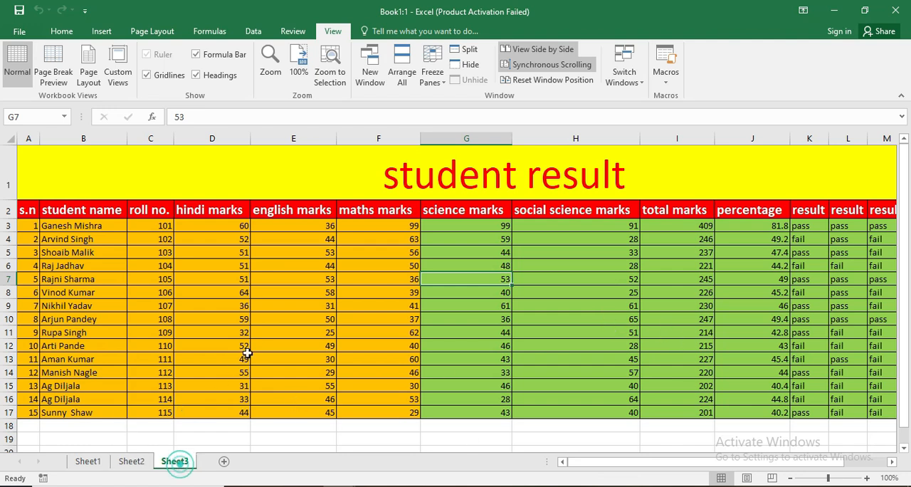
left_click(132, 461)
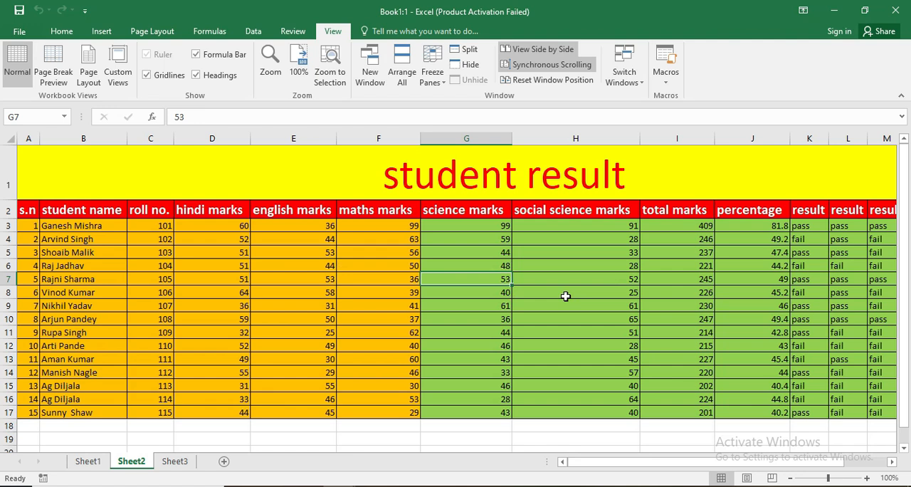
- Delete Macro1 from the list of macros and confirm the deletion
left_click(666, 80)
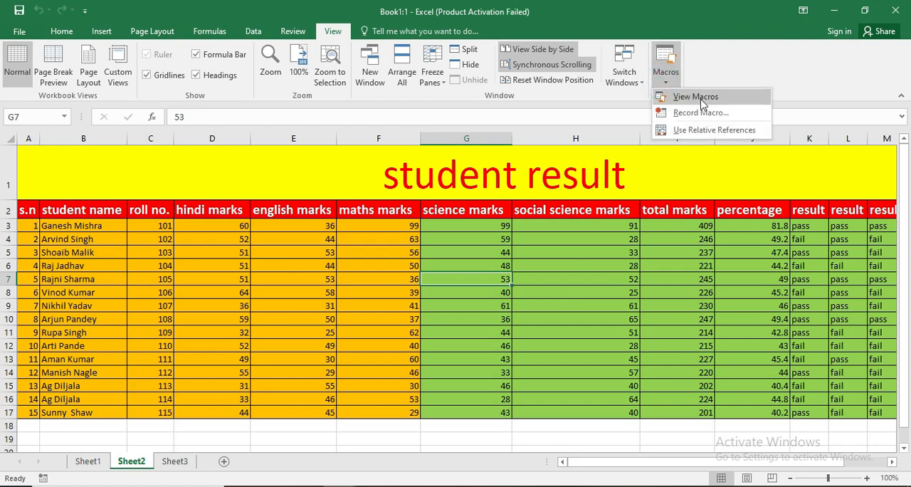
left_click(697, 97)
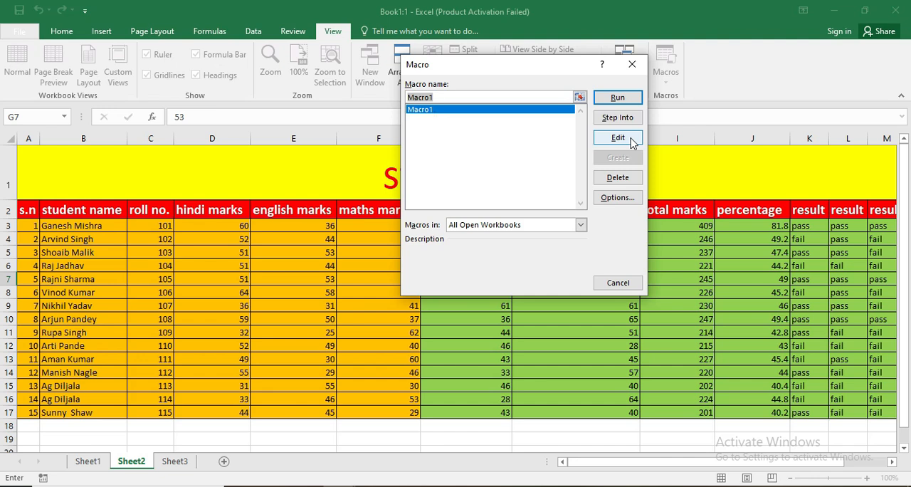
left_click(618, 177)
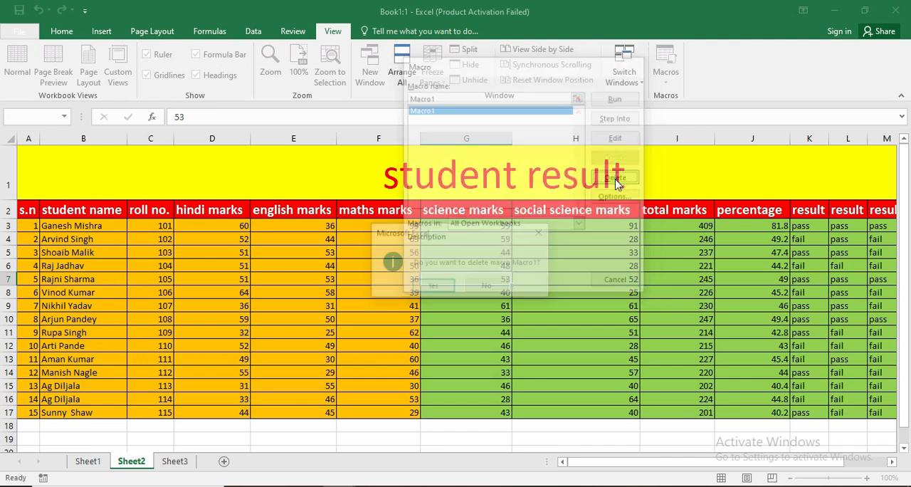
left_click(433, 287)
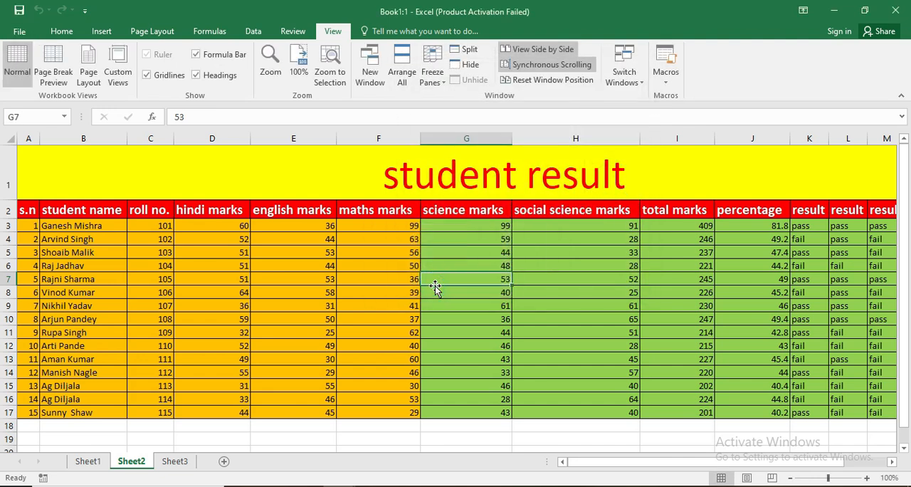